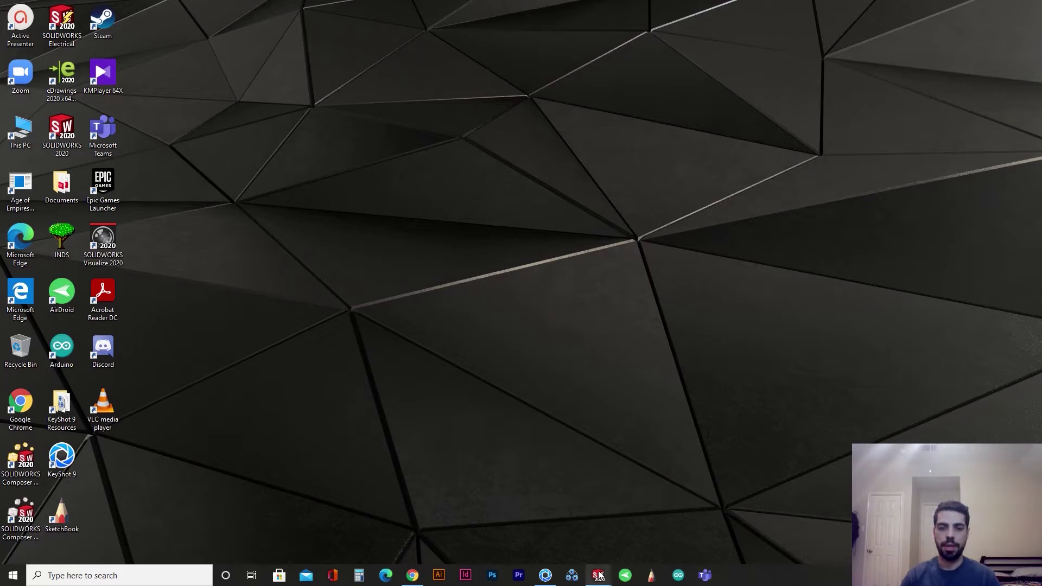
- Bring up taskbar previews of the open SOLIDWORKS parts Plywood Tutoria2 and Smoos
{"action": "mouse_move", "coordinate": [599, 579]}
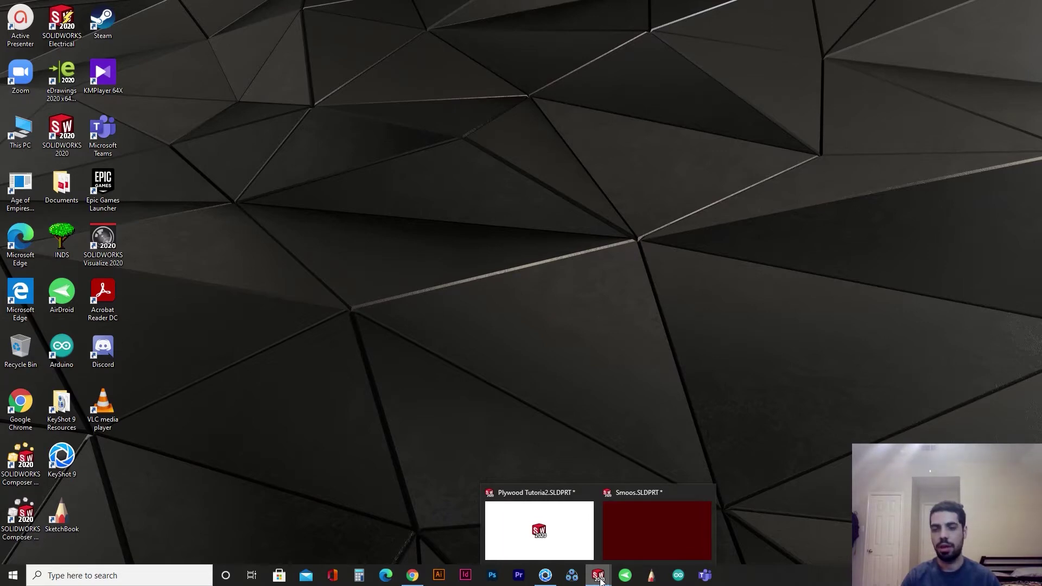
- Switch to the Smoos part and orbit it, fitting the whole frame into view
{"action": "left_click", "coordinate": [639, 533]}
{"action": "middle_click_drag", "start_coordinate": [562, 404], "coordinate": [624, 410]}
{"action": "key", "text": "f"}
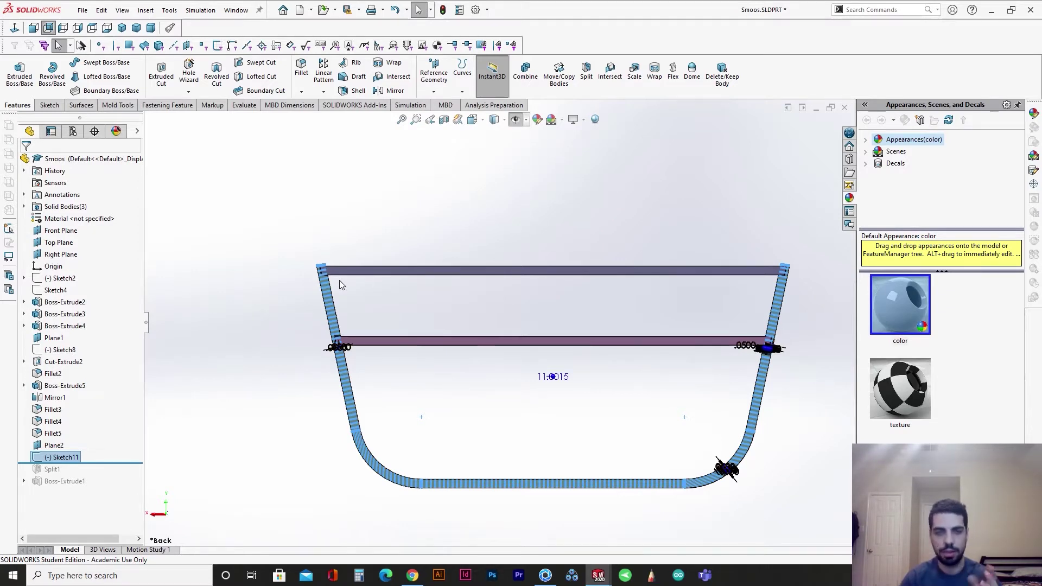
{"action": "scroll", "coordinate": [292, 264], "scroll_direction": "down", "scroll_amount": 10}
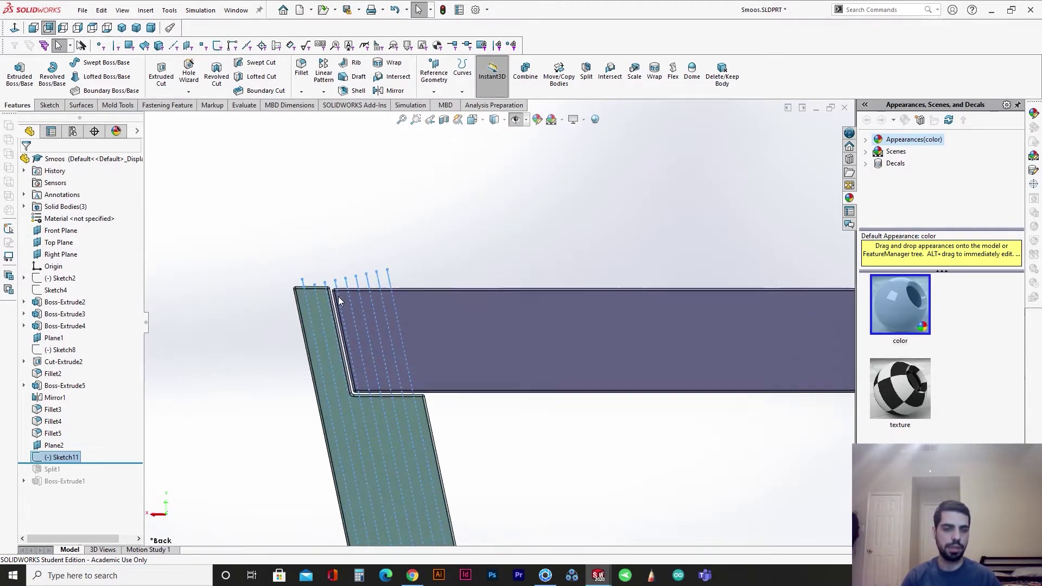
- Show Sketch11's split lines, roll forward past Split1 into 24 strips, and add an appearance to one strip
{"action": "left_click", "coordinate": [519, 460]}
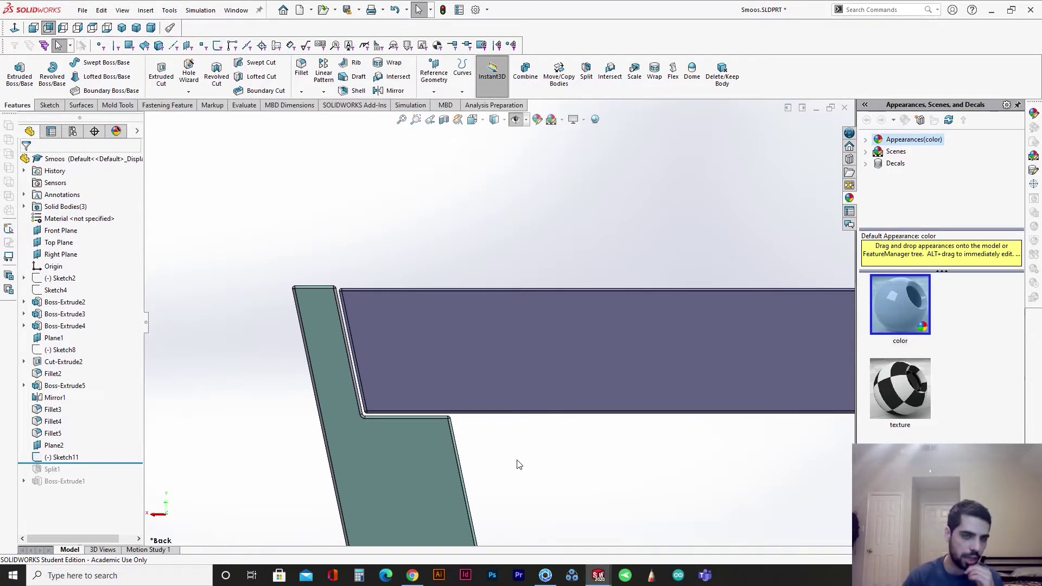
{"action": "left_click", "coordinate": [75, 459]}
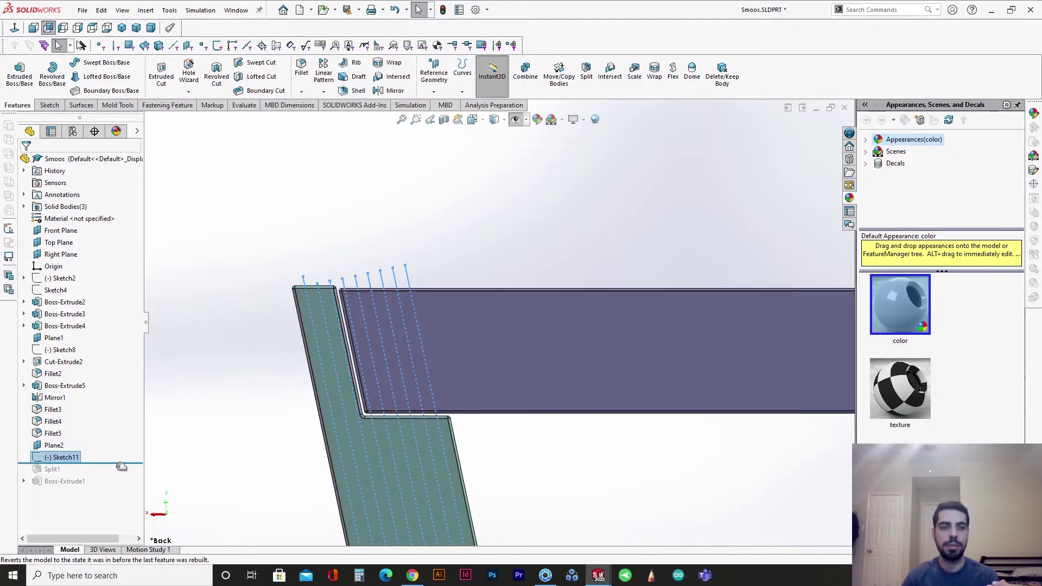
{"action": "left_click_drag", "start_coordinate": [124, 461], "coordinate": [124, 475]}
{"action": "scroll", "coordinate": [565, 400], "scroll_direction": "down", "scroll_amount": 2}
{"action": "scroll", "coordinate": [421, 341], "scroll_direction": "down", "scroll_amount": 2}
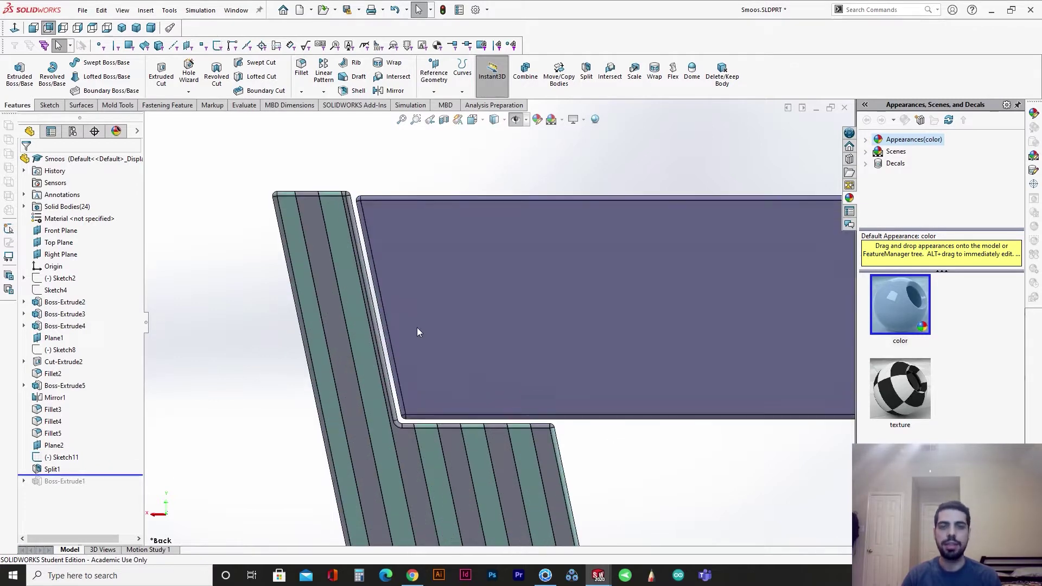
{"action": "left_click_drag", "start_coordinate": [550, 452], "coordinate": [565, 508]}
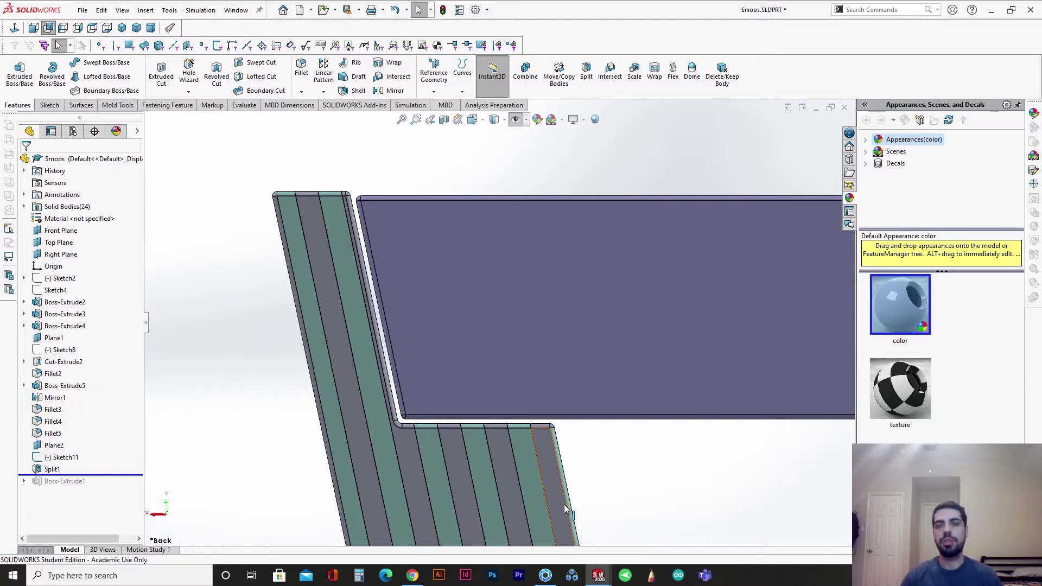
- Switch to the Plywood Tutoria2 part and orbit to a tilted view of its curved surface
{"action": "left_click_drag", "start_coordinate": [564, 506], "coordinate": [565, 506]}
{"action": "left_click", "coordinate": [515, 511]}
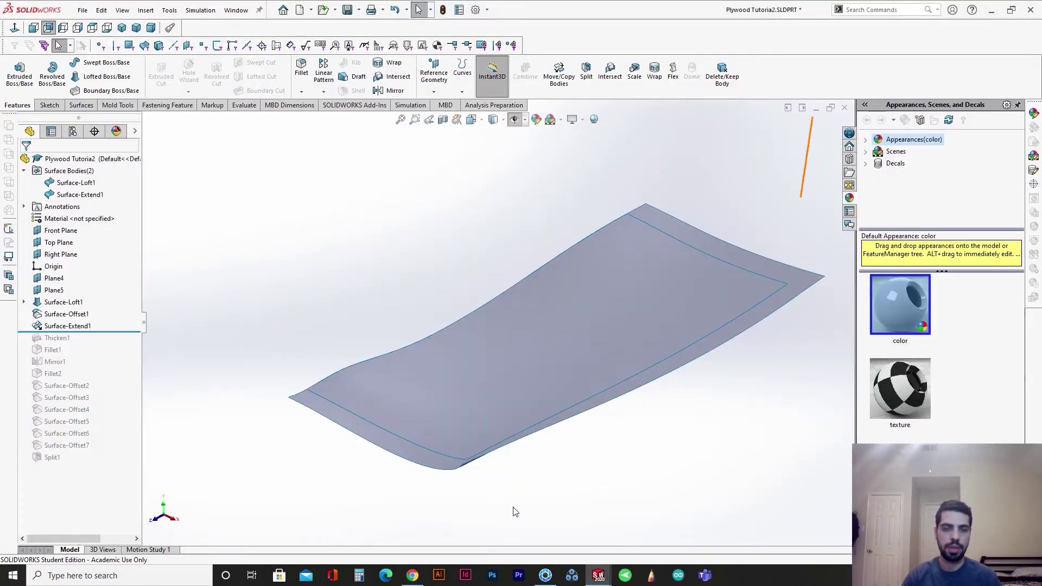
{"action": "middle_click_drag", "start_coordinate": [510, 419], "coordinate": [802, 326]}
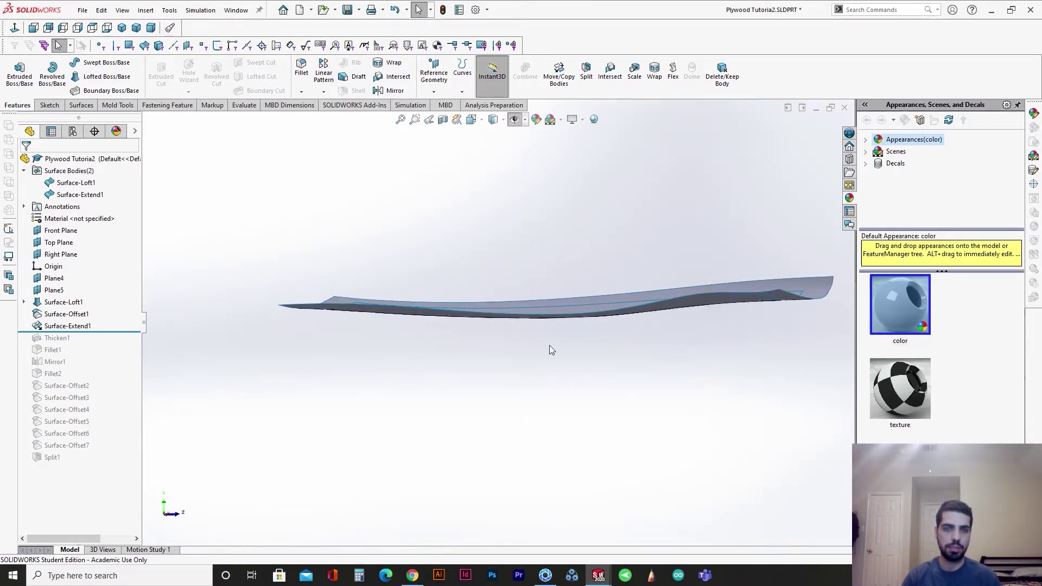
{"action": "middle_click_drag", "start_coordinate": [665, 263], "coordinate": [494, 301]}
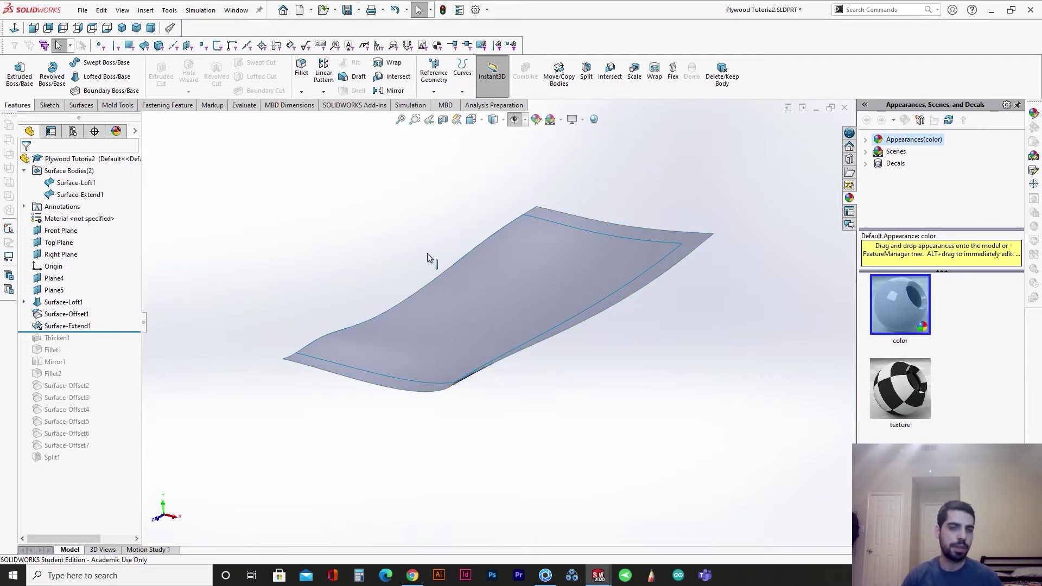
{"action": "scroll", "coordinate": [477, 263], "scroll_direction": "down", "scroll_amount": 2}
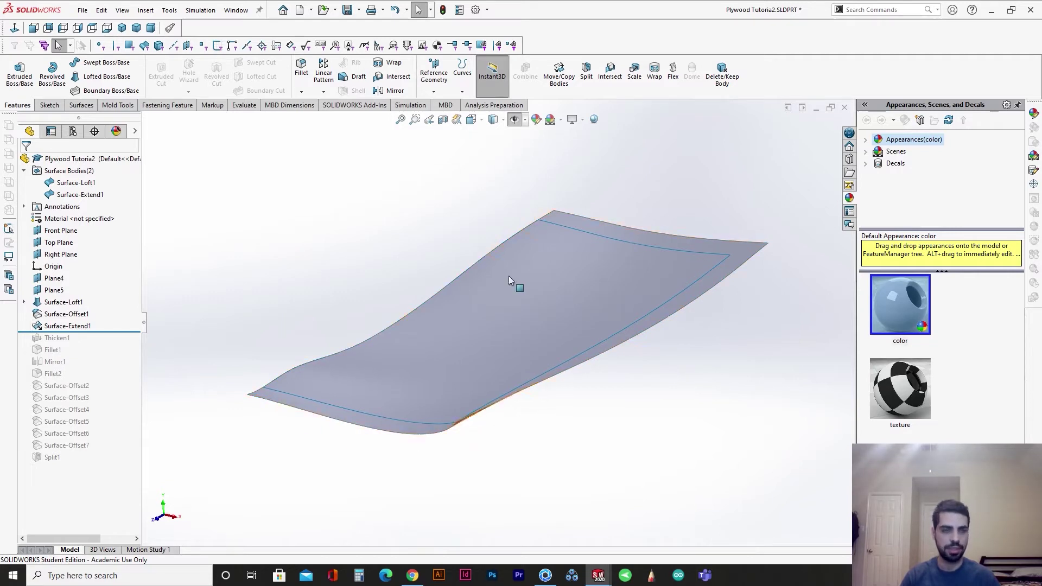
- Roll the Plywood Tutoria2 tree forward past Thicken1 and inspect the thickened panel
{"action": "left_click_drag", "start_coordinate": [130, 337], "coordinate": [130, 350]}
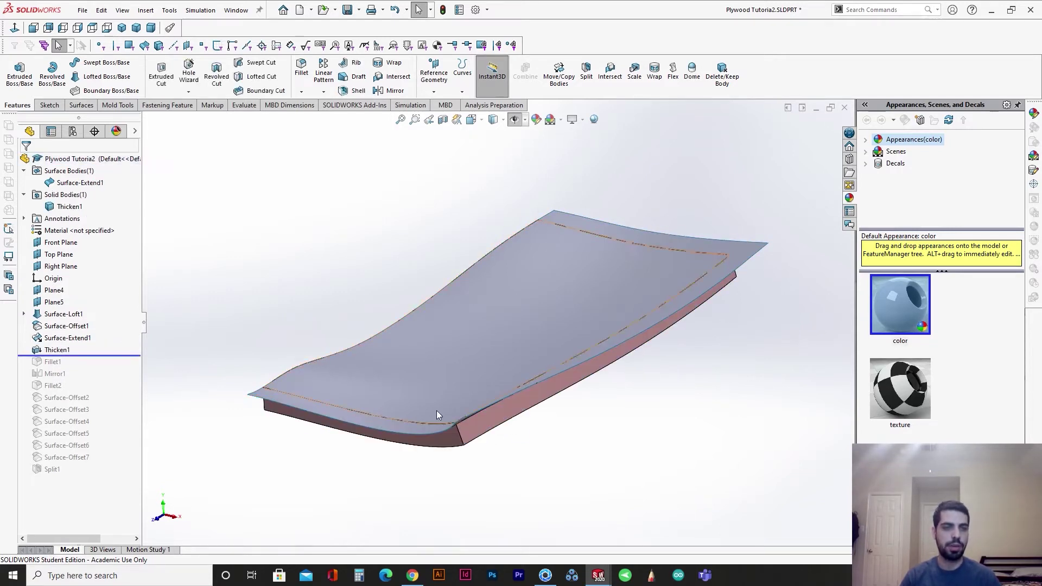
{"action": "scroll", "coordinate": [516, 437], "scroll_direction": "down", "scroll_amount": 3}
{"action": "middle_click_drag", "start_coordinate": [516, 437], "coordinate": [448, 510]}
{"action": "scroll", "coordinate": [498, 490], "scroll_direction": "up", "scroll_amount": 3}
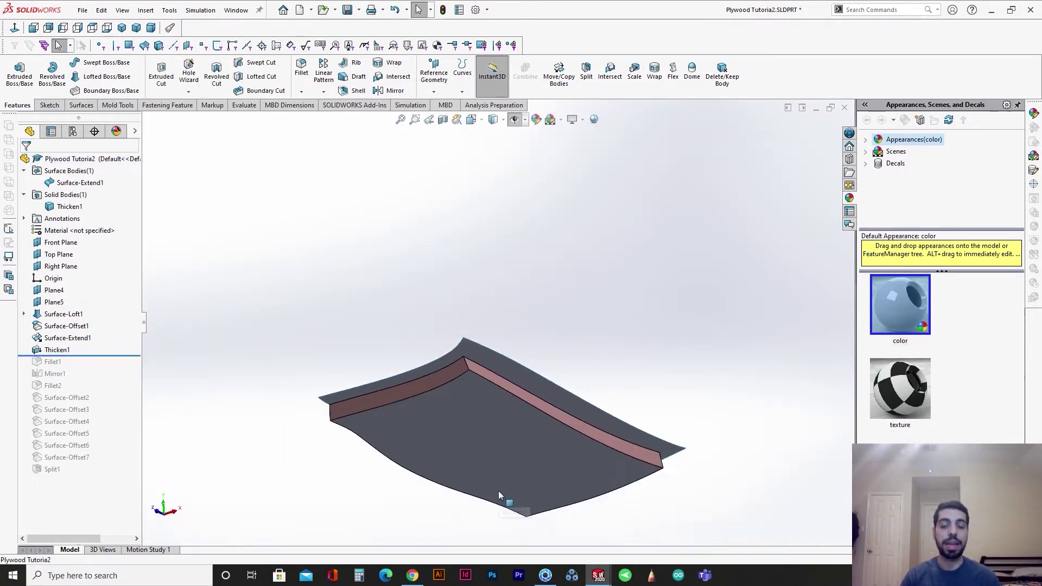
{"action": "middle_click_drag", "start_coordinate": [473, 461], "coordinate": [540, 493]}
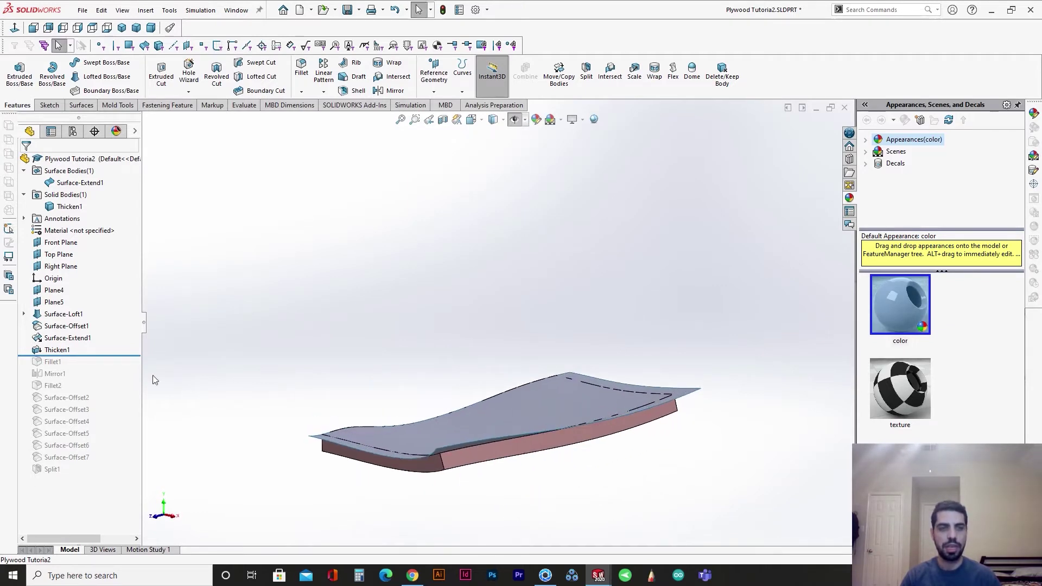
- Roll forward through Fillet1, Mirror1, Fillet2 and the offset surfaces up to Surface-Offset7
{"action": "left_click_drag", "start_coordinate": [129, 366], "coordinate": [116, 378]}
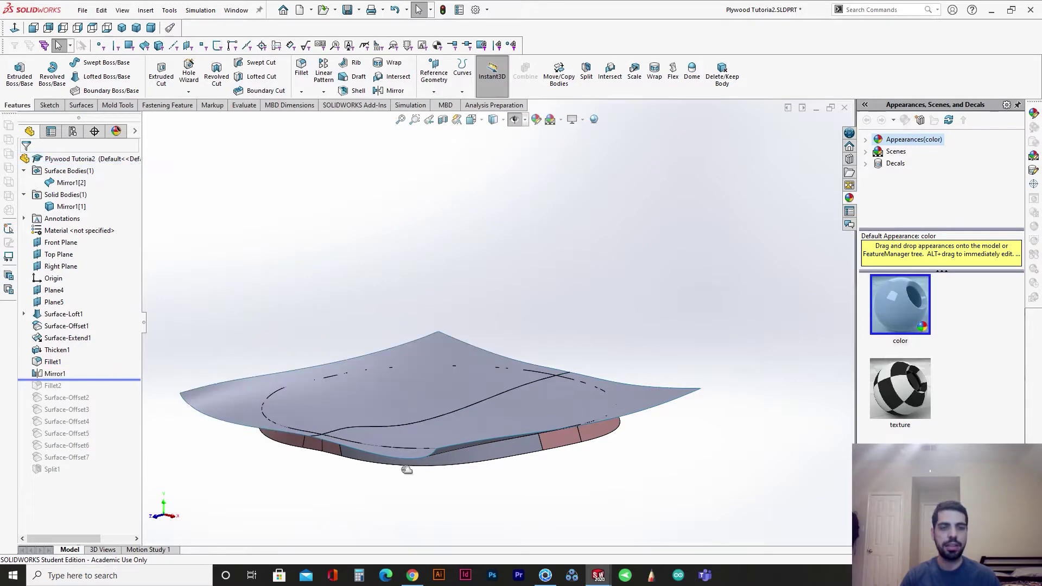
{"action": "mouse_move", "coordinate": [306, 418]}
{"action": "middle_mouse_down"}
{"action": "mouse_move", "coordinate": [315, 456]}
{"action": "mouse_move", "coordinate": [319, 413]}
{"action": "middle_mouse_up"}
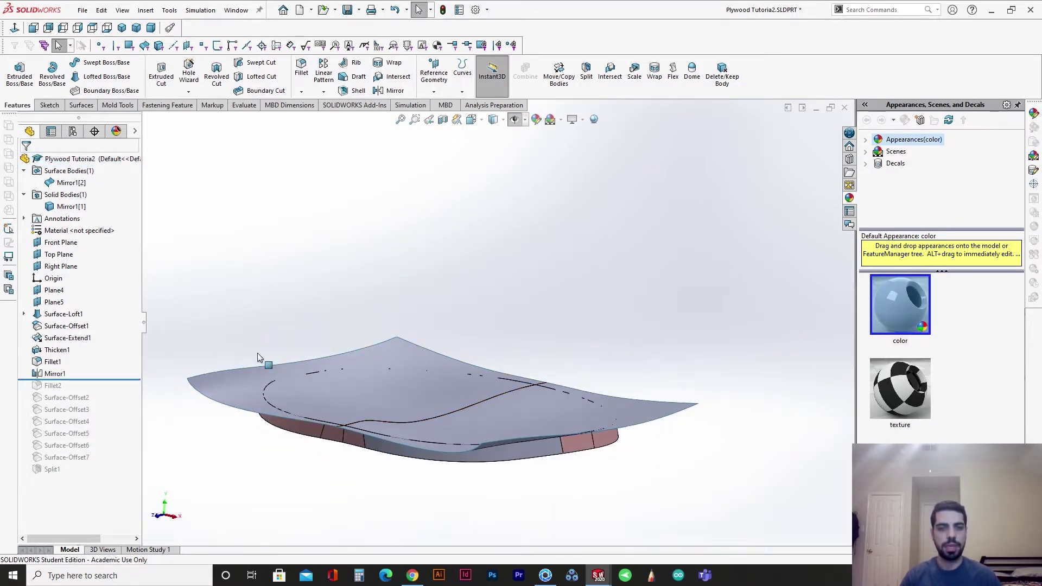
{"action": "middle_click_drag", "start_coordinate": [666, 399], "coordinate": [526, 418]}
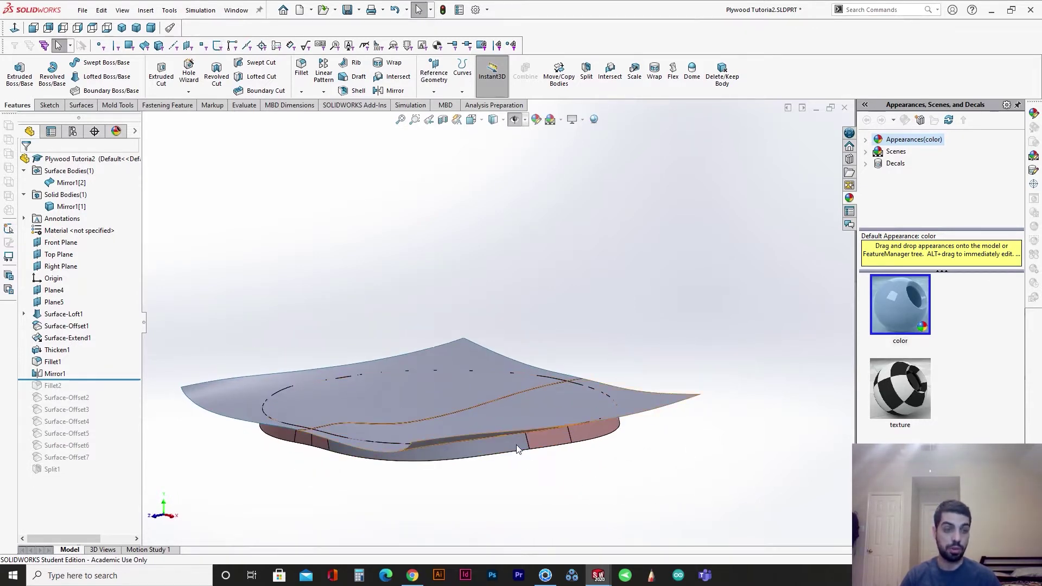
{"action": "left_click_drag", "start_coordinate": [116, 380], "coordinate": [121, 391]}
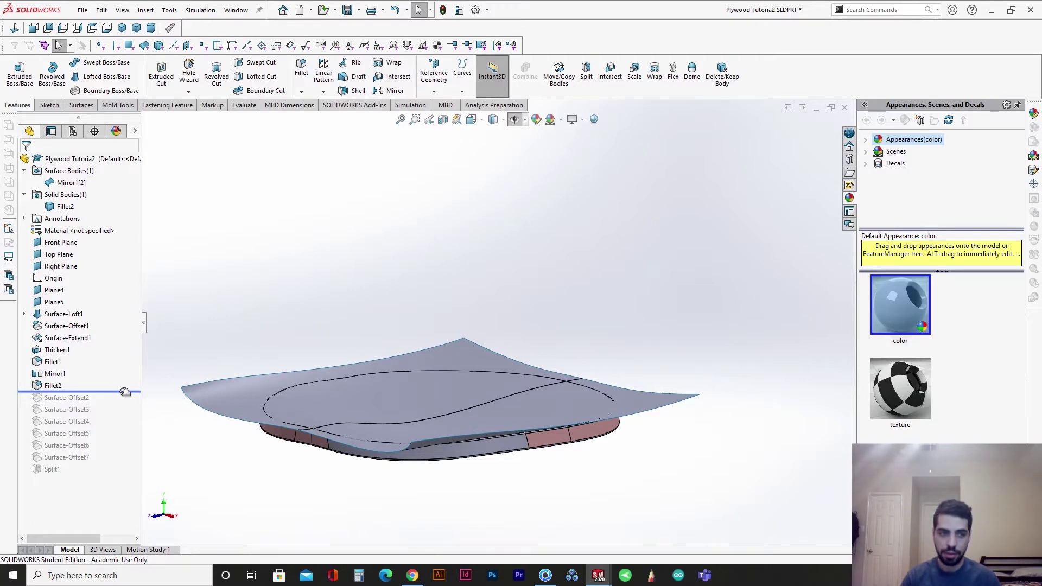
{"action": "left_click_drag", "start_coordinate": [124, 392], "coordinate": [87, 495]}
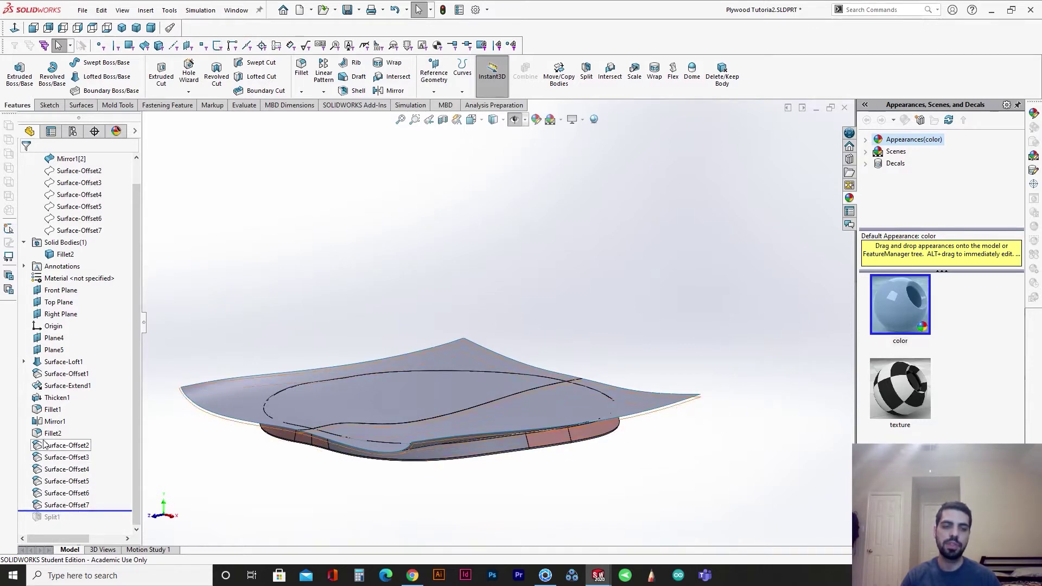
- Make the offset surfaces Surface-Offset2 through Surface-Offset7 visible, then clear the selection
{"action": "scroll", "coordinate": [81, 271], "scroll_direction": "up", "scroll_amount": 1}
{"action": "left_click", "coordinate": [81, 195]}
{"action": "left_click", "coordinate": [79, 254], "text": "shift"}
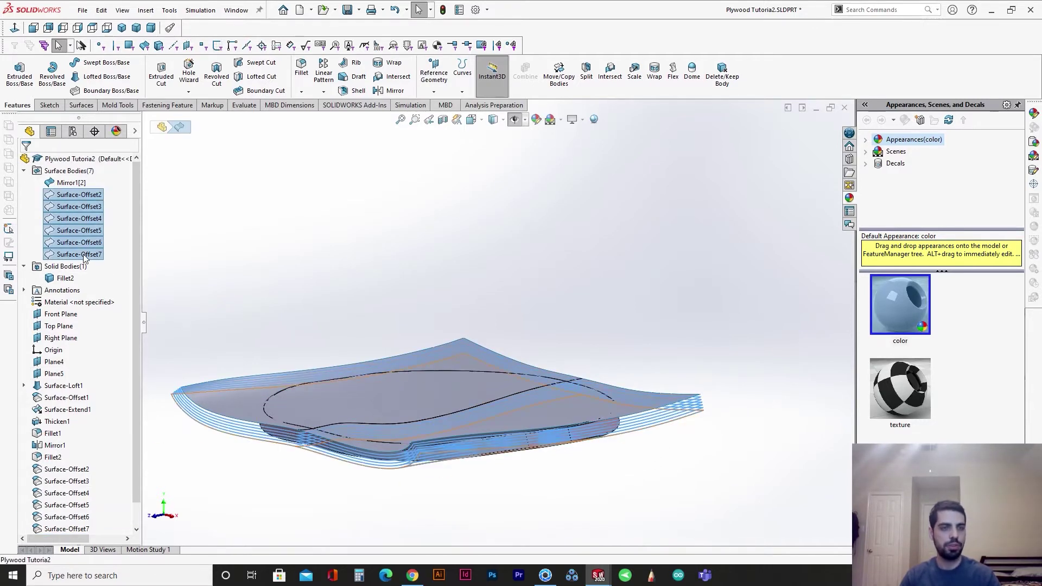
{"action": "left_click", "coordinate": [92, 239]}
{"action": "scroll", "coordinate": [82, 325], "scroll_direction": "down", "scroll_amount": 1}
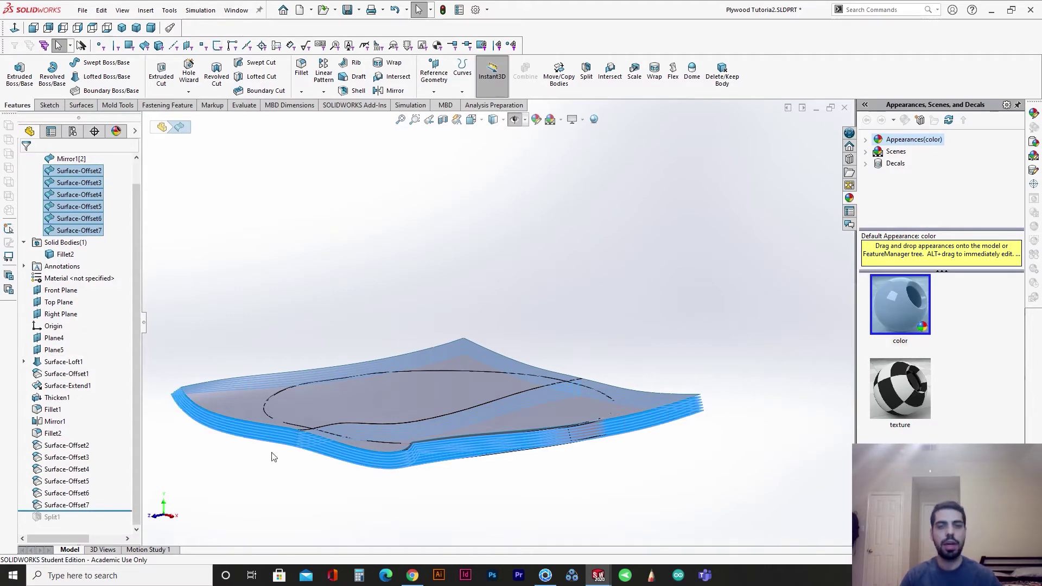
{"action": "left_click", "coordinate": [374, 488]}
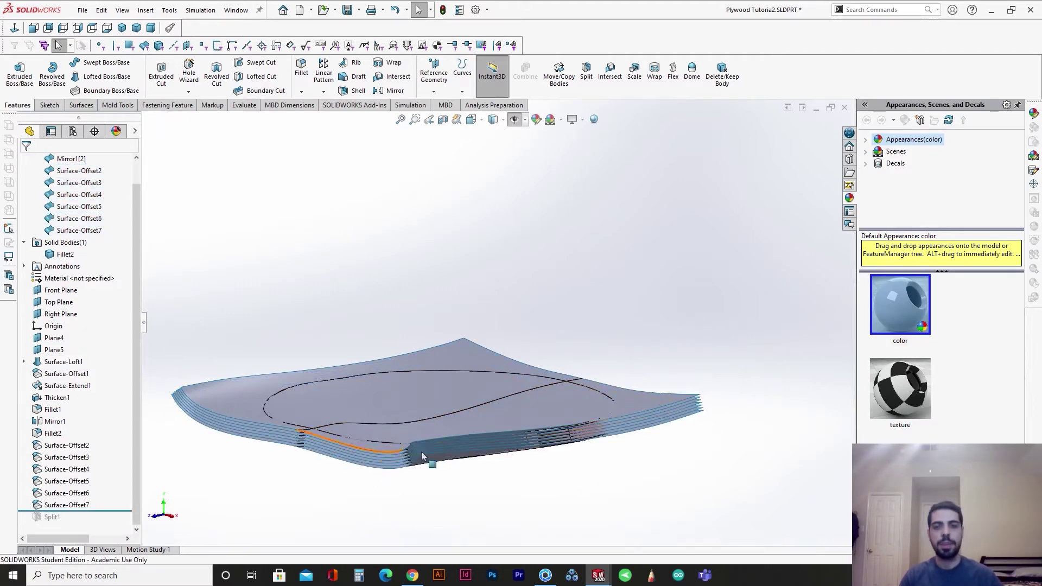
- Roll forward past Split1 and hide all seven surface bodies
{"action": "scroll", "coordinate": [732, 396], "scroll_direction": "down", "scroll_amount": 2}
{"action": "scroll", "coordinate": [633, 425], "scroll_direction": "up", "scroll_amount": 3}
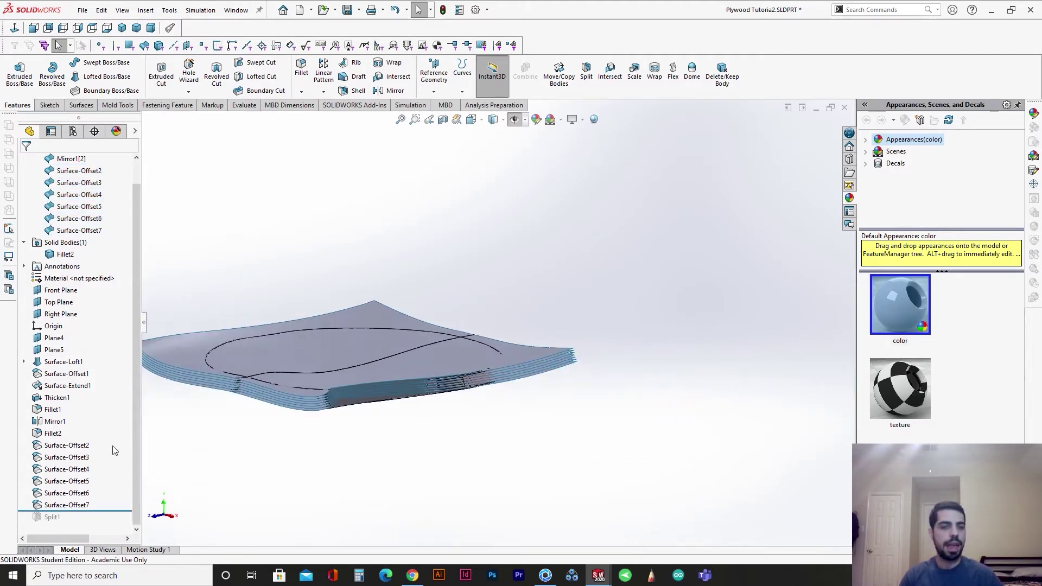
{"action": "left_click_drag", "start_coordinate": [108, 511], "coordinate": [114, 520]}
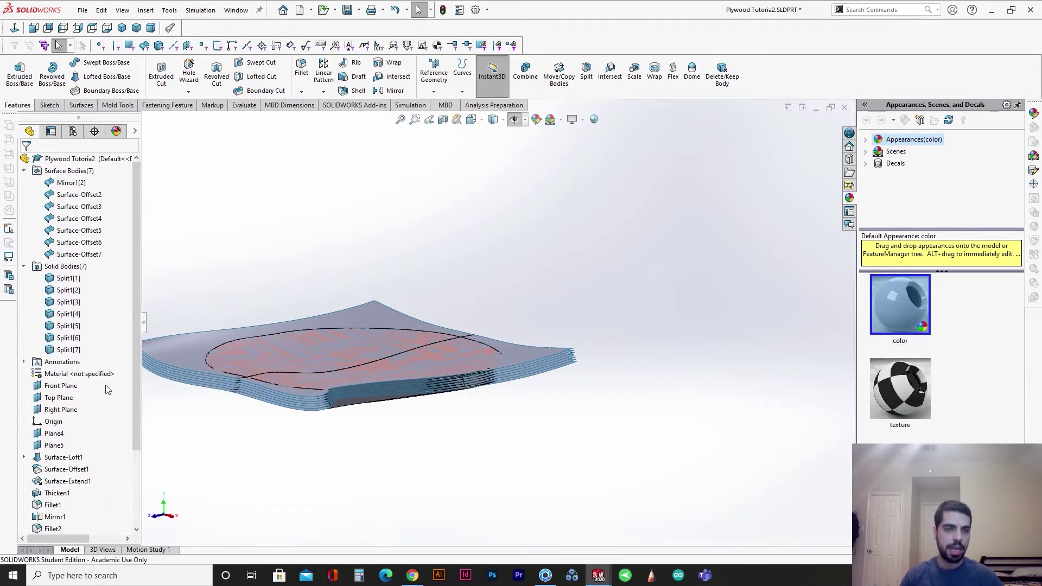
{"action": "left_click_drag", "start_coordinate": [68, 258], "coordinate": [71, 182]}
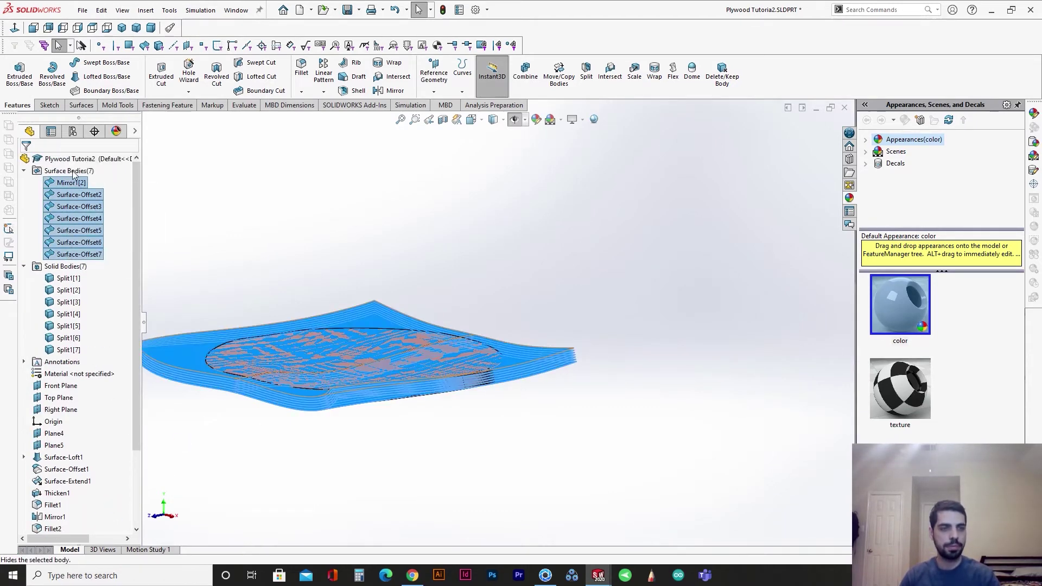
{"action": "left_click", "coordinate": [81, 163]}
- Orbit and zoom to inspect the seven stacked layer bodies along the board's front edge
{"action": "scroll", "coordinate": [398, 409], "scroll_direction": "down", "scroll_amount": 5}
{"action": "scroll", "coordinate": [340, 417], "scroll_direction": "up", "scroll_amount": 3}
{"action": "middle_click_drag", "start_coordinate": [379, 347], "coordinate": [379, 361]}
{"action": "scroll", "coordinate": [563, 384], "scroll_direction": "down", "scroll_amount": 5}
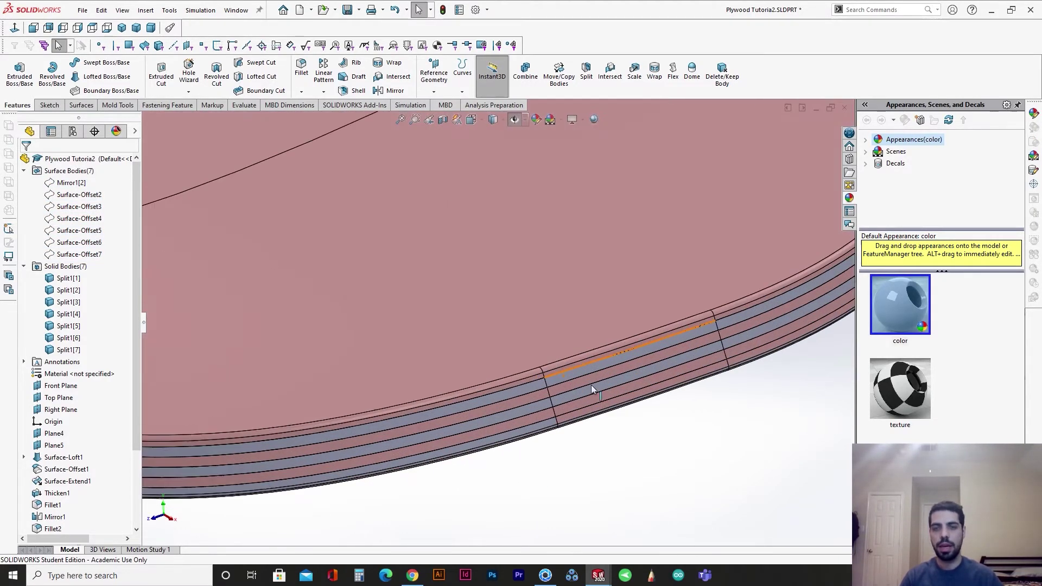
{"action": "scroll", "coordinate": [538, 374], "scroll_direction": "up", "scroll_amount": 5}
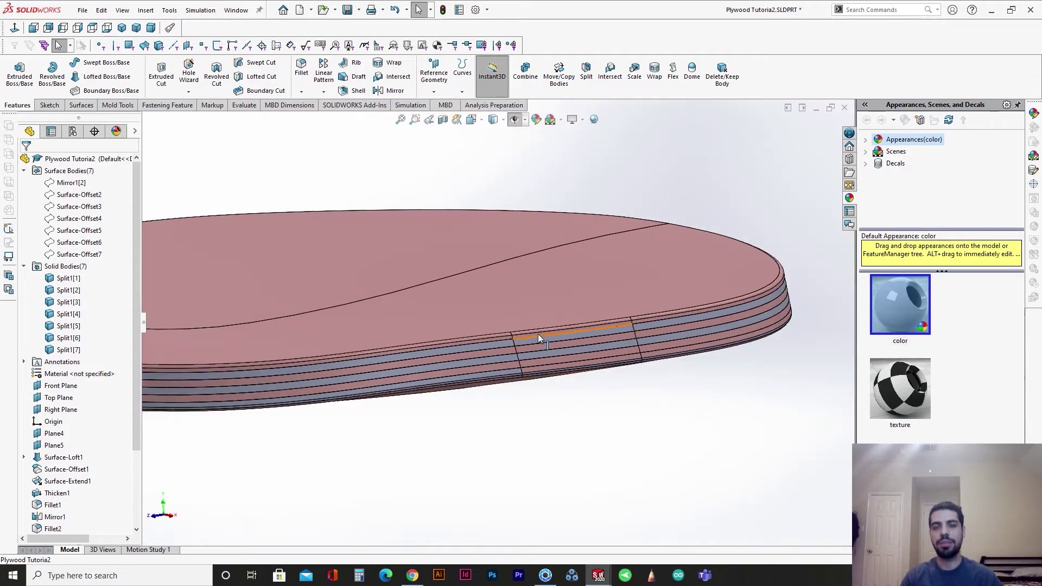
{"action": "scroll", "coordinate": [538, 333], "scroll_direction": "up", "scroll_amount": 2}
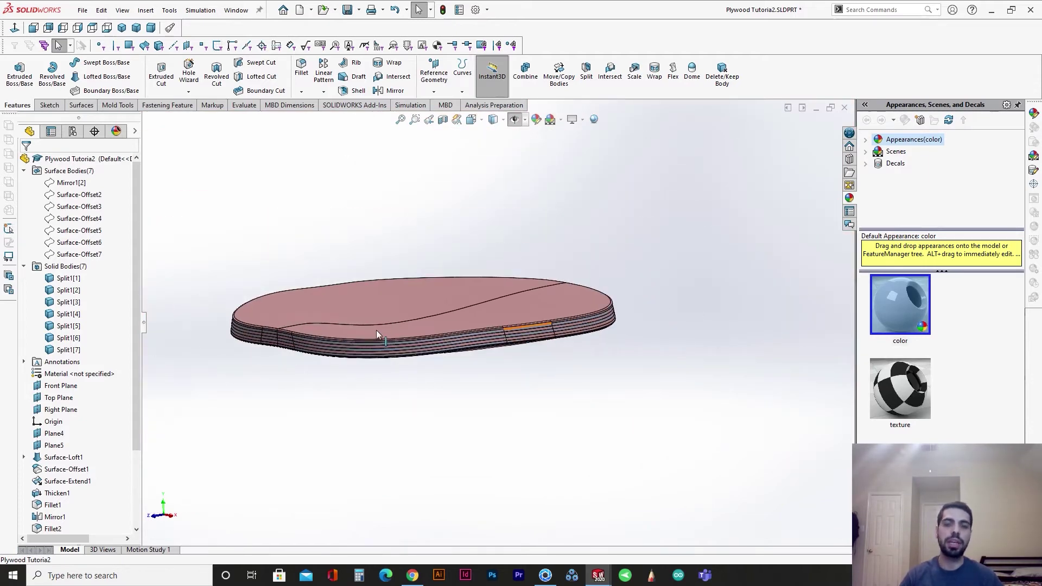
{"action": "scroll", "coordinate": [458, 346], "scroll_direction": "down", "scroll_amount": 6}
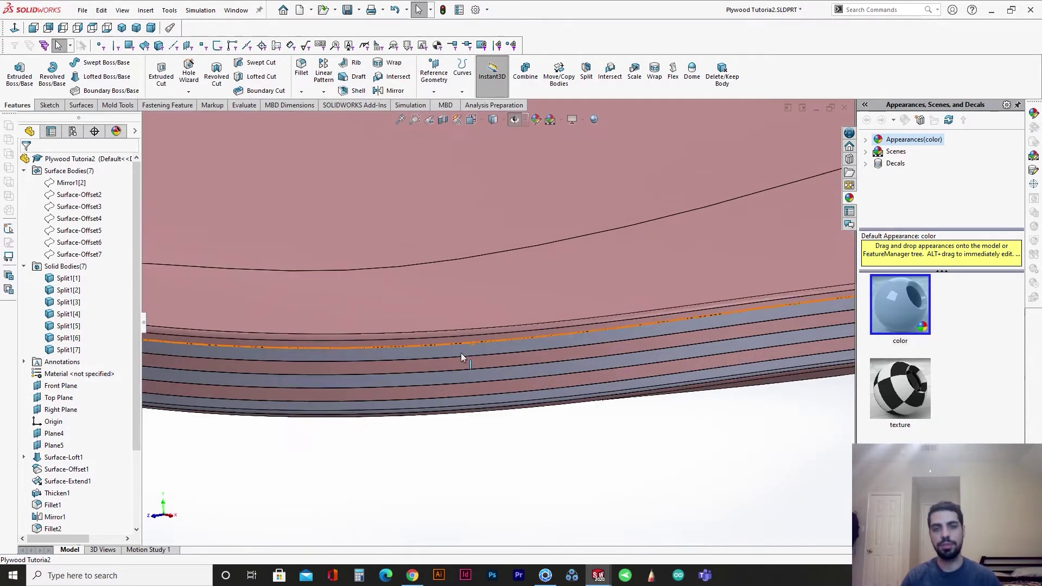
{"action": "middle_click_drag", "start_coordinate": [461, 352], "coordinate": [439, 307]}
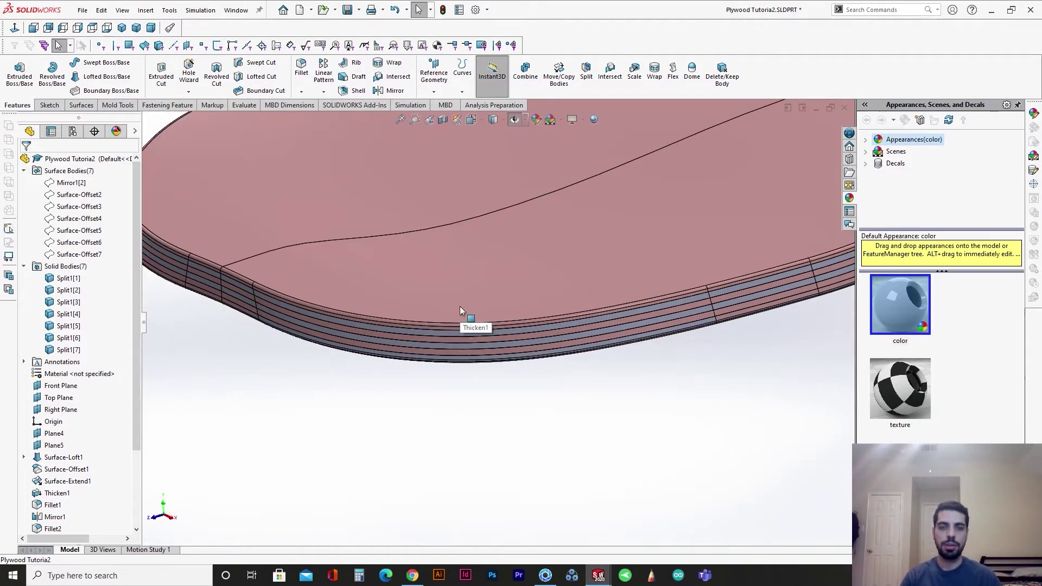
- Open the top layer's Body appearance and try pale yellow and pink colour swatches
{"action": "right_click", "coordinate": [460, 307]}
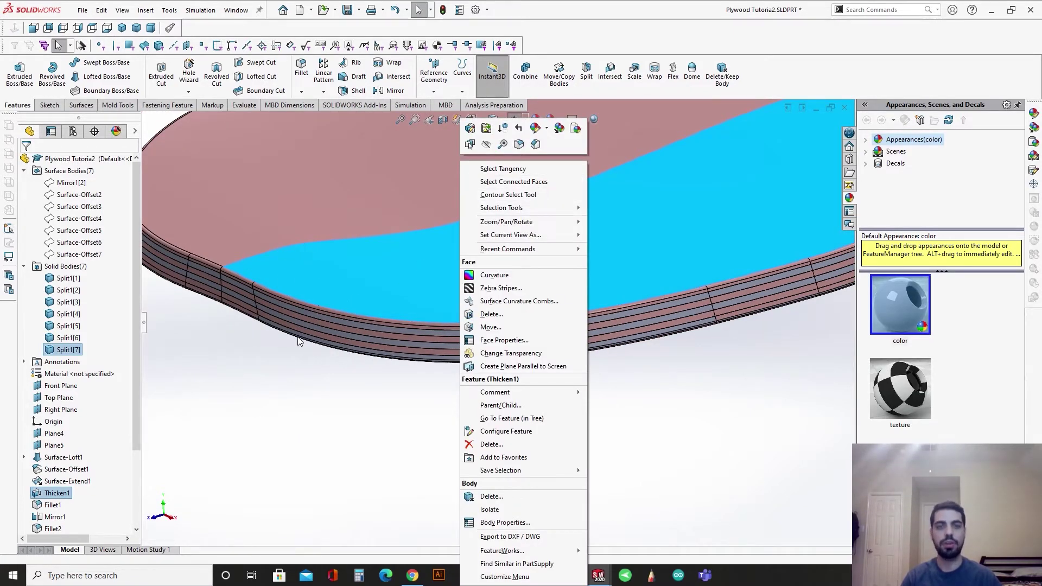
{"action": "left_click", "coordinate": [532, 133]}
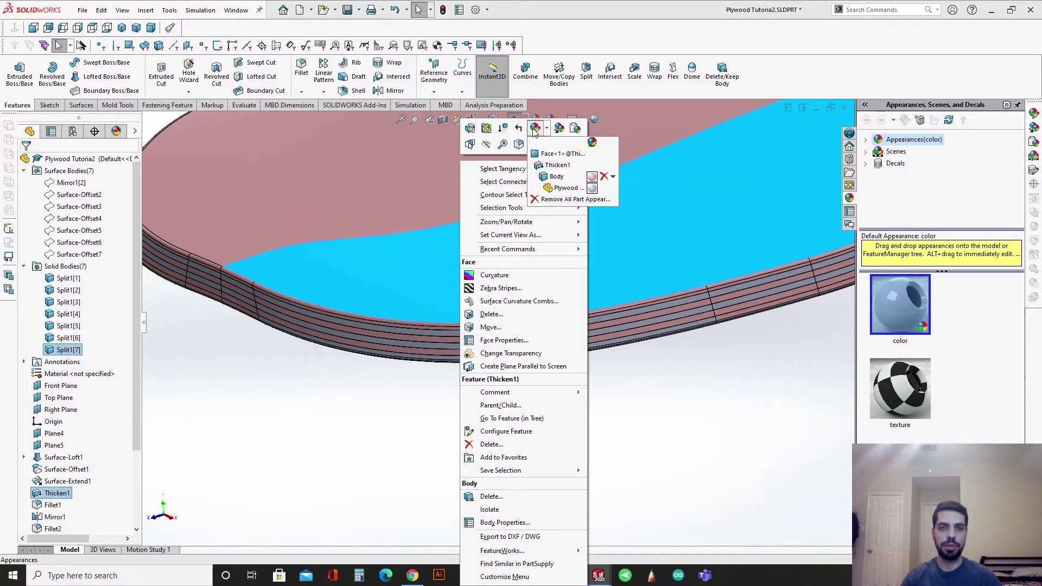
{"action": "left_click", "coordinate": [558, 177]}
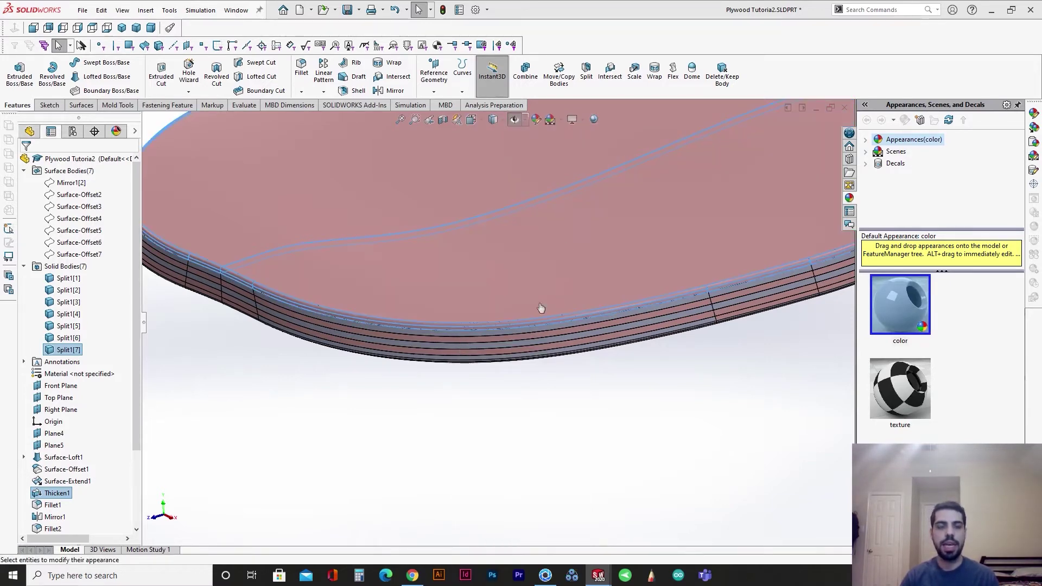
{"action": "left_click", "coordinate": [67, 373]}
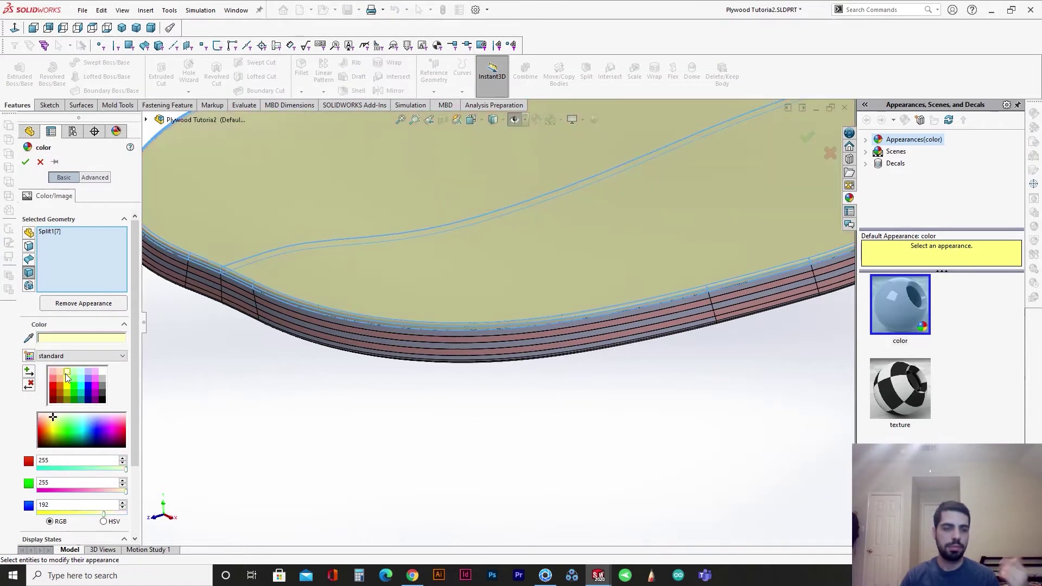
{"action": "left_click", "coordinate": [54, 373]}
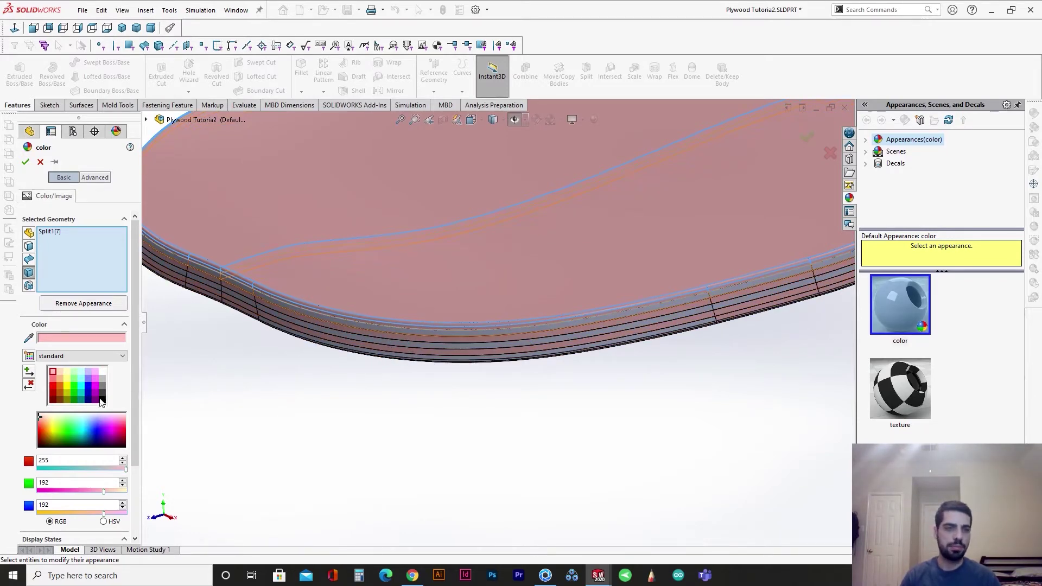
{"action": "left_click", "coordinate": [68, 374]}
- Add Split1[5] and Split1[3] to the colouring, then cancel and move to KeyShot
{"action": "left_click", "coordinate": [346, 334]}
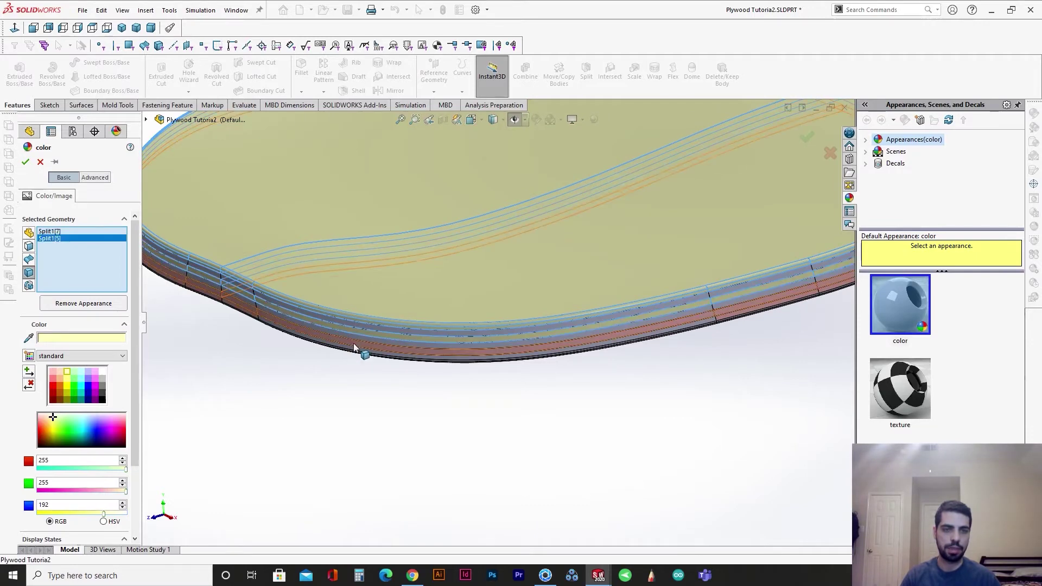
{"action": "left_click", "coordinate": [353, 344]}
{"action": "left_click", "coordinate": [41, 162]}
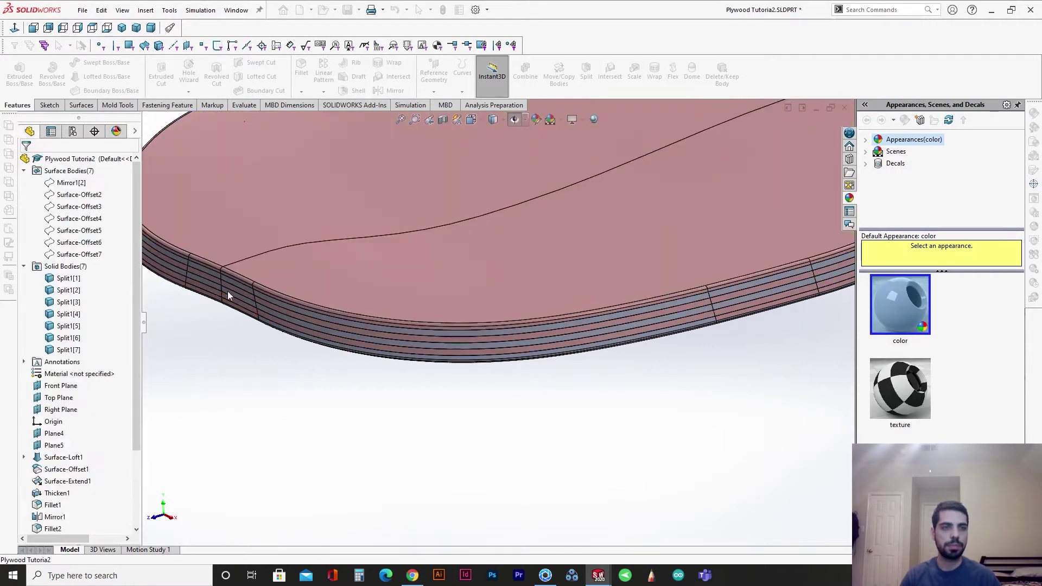
{"action": "scroll", "coordinate": [462, 290], "scroll_direction": "down", "scroll_amount": 5}
{"action": "scroll", "coordinate": [524, 216], "scroll_direction": "up", "scroll_amount": 3}
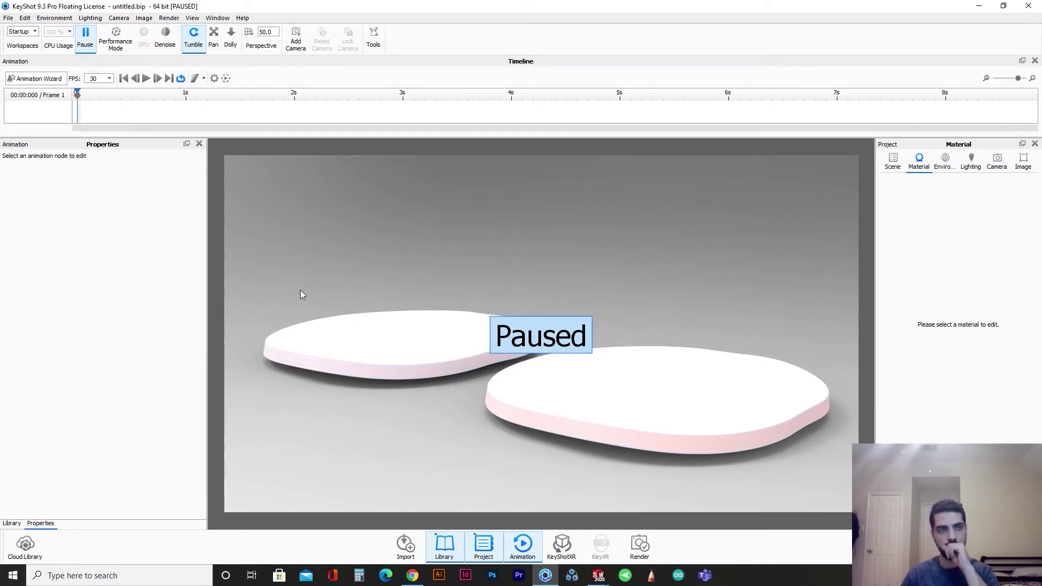
- Resume the KeyShot render, open the Materials library, and reframe the camera over both boards
{"action": "left_click", "coordinate": [86, 36]}
{"action": "left_click", "coordinate": [462, 553]}
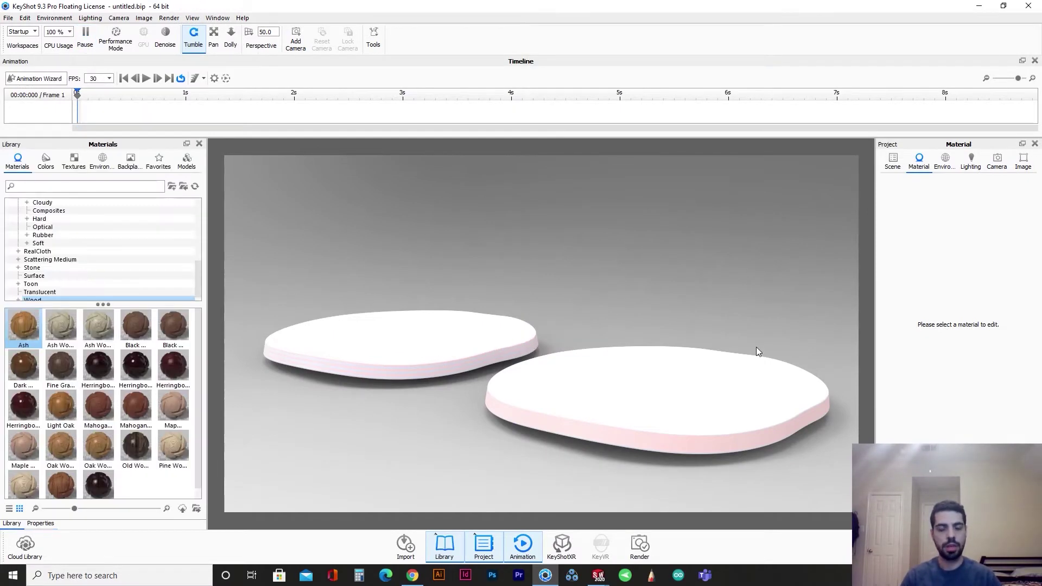
{"action": "left_click_drag", "start_coordinate": [757, 346], "coordinate": [638, 400]}
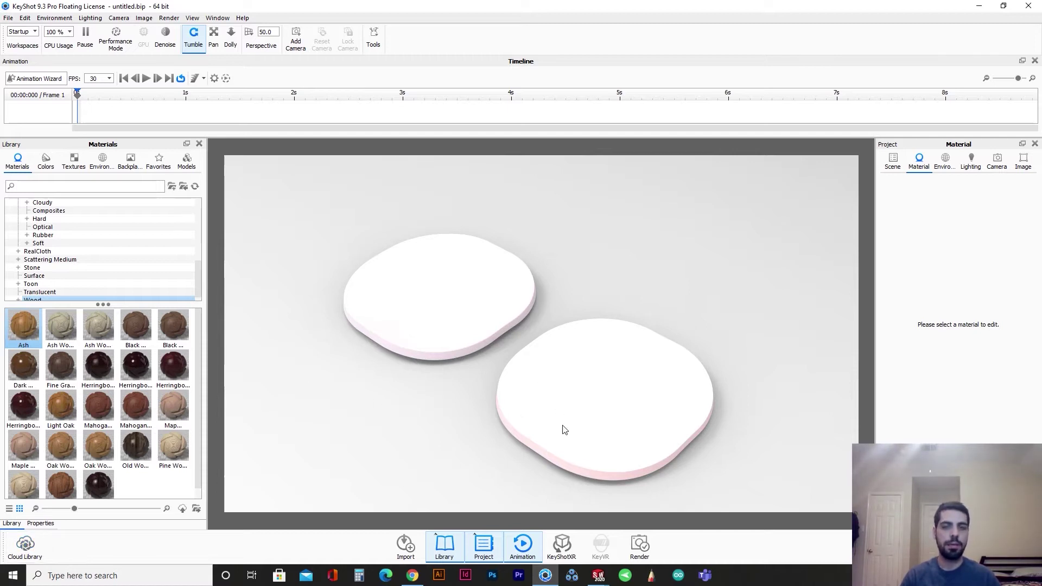
{"action": "left_click_drag", "start_coordinate": [530, 442], "coordinate": [399, 332]}
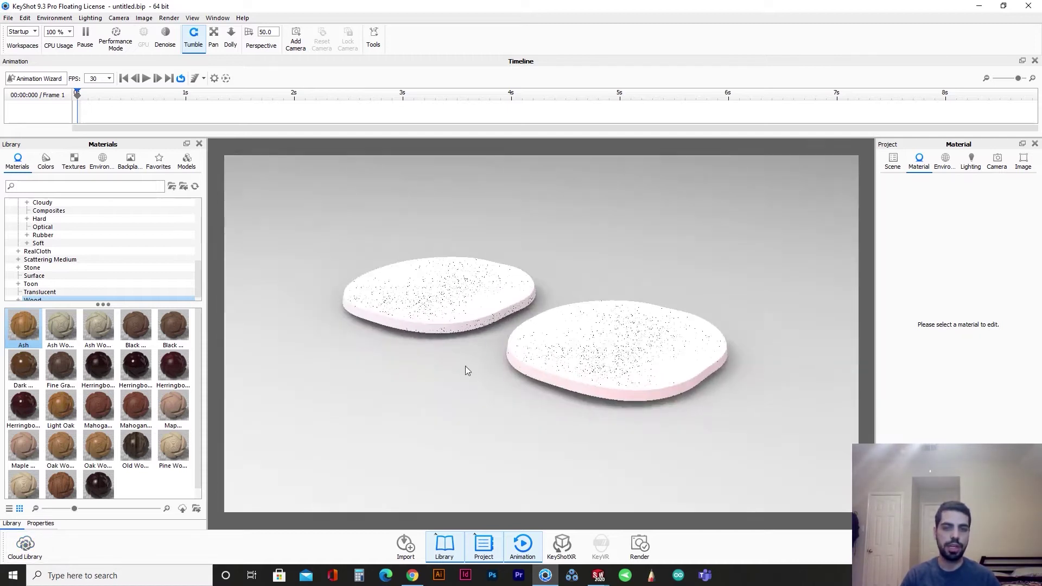
{"action": "scroll", "coordinate": [418, 298], "scroll_direction": "up", "scroll_amount": 5}
{"action": "scroll", "coordinate": [502, 388], "scroll_direction": "up", "scroll_amount": 5}
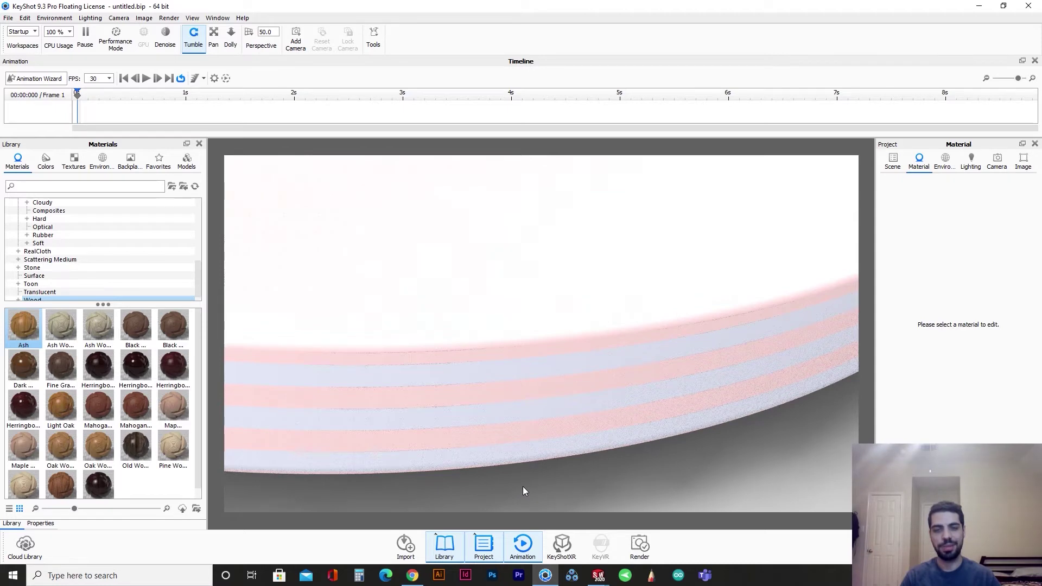
{"action": "scroll", "coordinate": [522, 491], "scroll_direction": "down", "scroll_amount": 10}
{"action": "left_click_drag", "start_coordinate": [458, 408], "coordinate": [506, 377]}
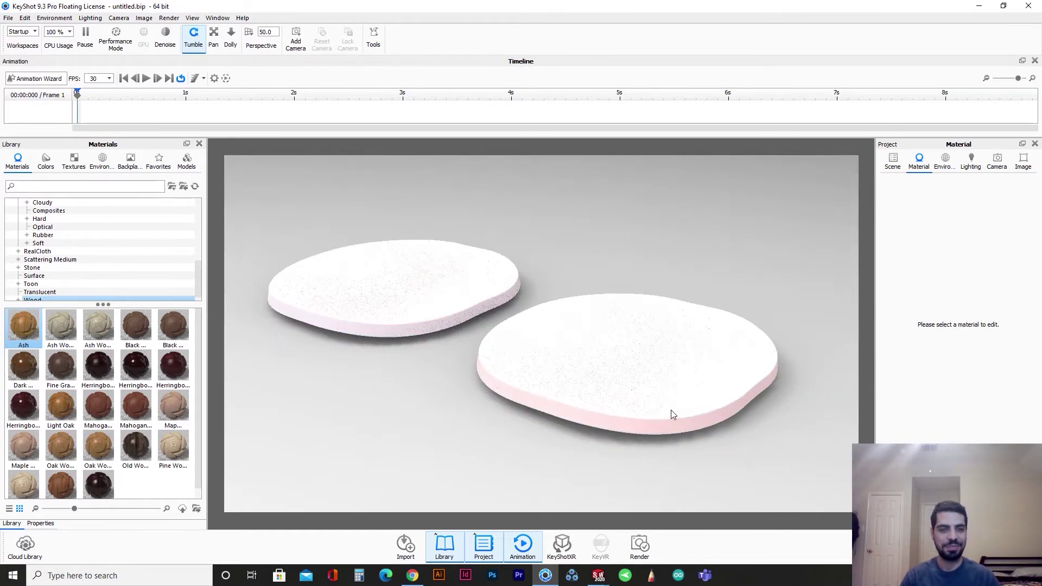
{"action": "scroll", "coordinate": [461, 401], "scroll_direction": "up", "scroll_amount": 6}
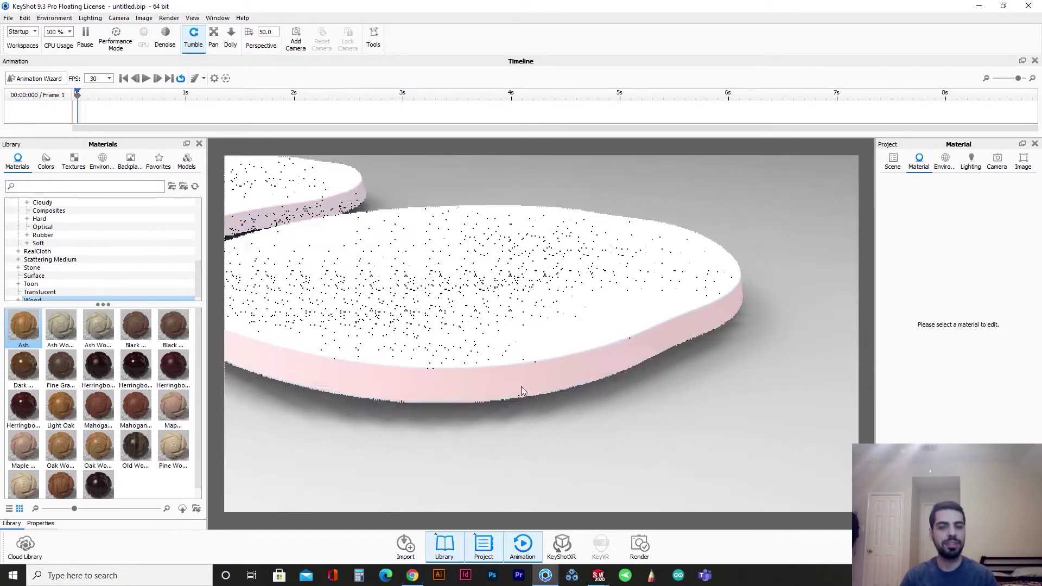
{"action": "left_click", "coordinate": [124, 186]}
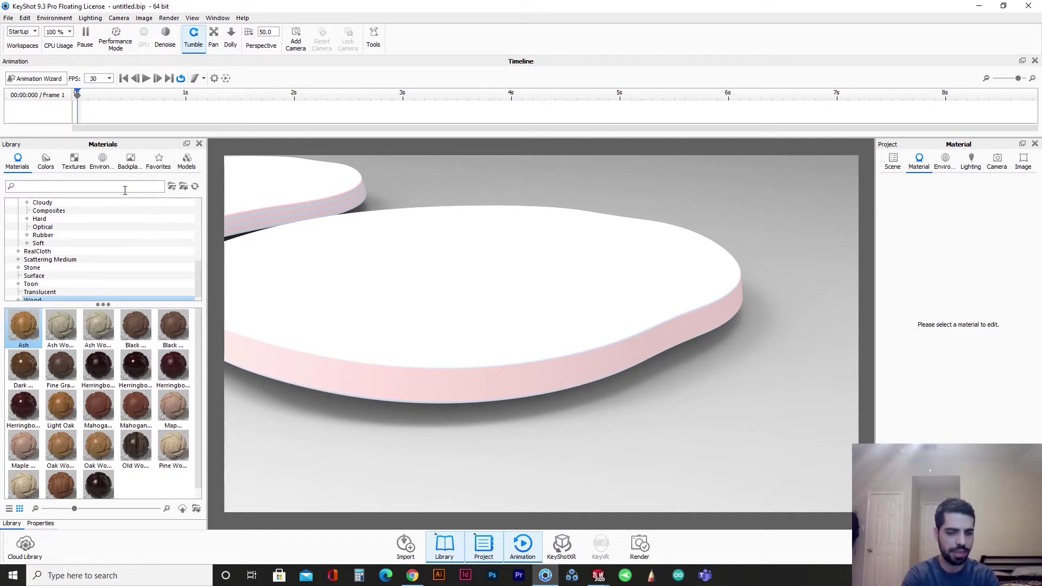
- Search the library for 'plywood' and apply Baltic Birch Plywood Edge #1 to the front board's edge
{"action": "type", "text": "plywood"}
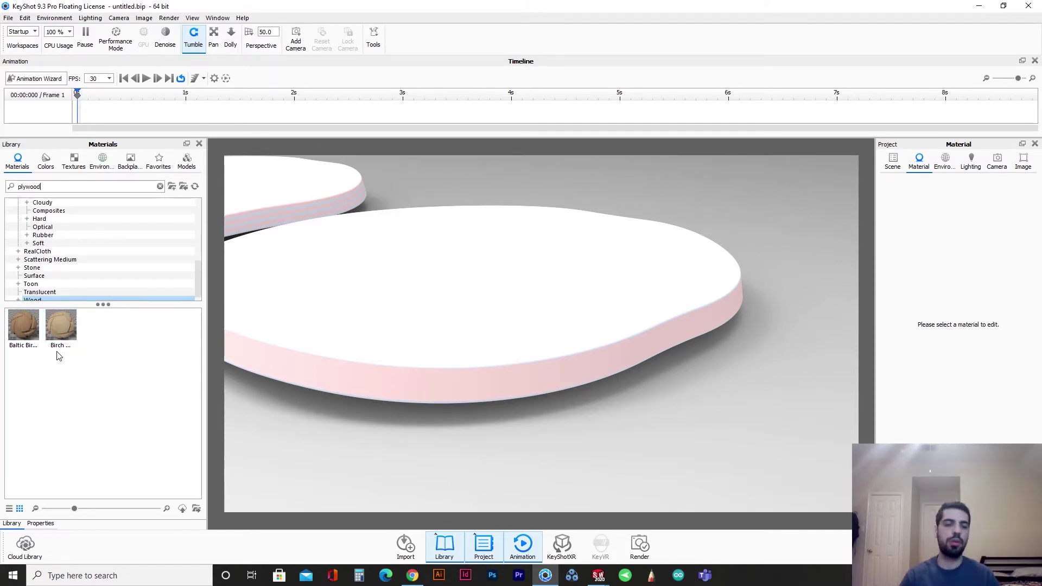
{"action": "scroll", "coordinate": [516, 333], "scroll_direction": "up", "scroll_amount": 1}
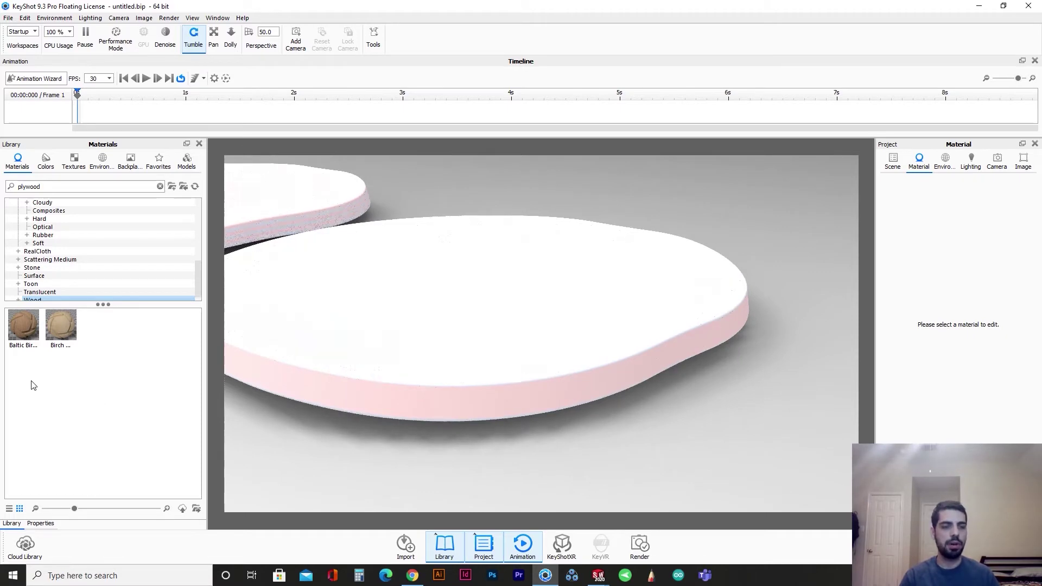
{"action": "left_click_drag", "start_coordinate": [21, 339], "coordinate": [424, 396]}
{"action": "left_click_drag", "start_coordinate": [409, 433], "coordinate": [496, 370]}
- Open the edge material's Material Graph and check plywood reference photos in the browser
{"action": "double_click", "coordinate": [476, 351]}
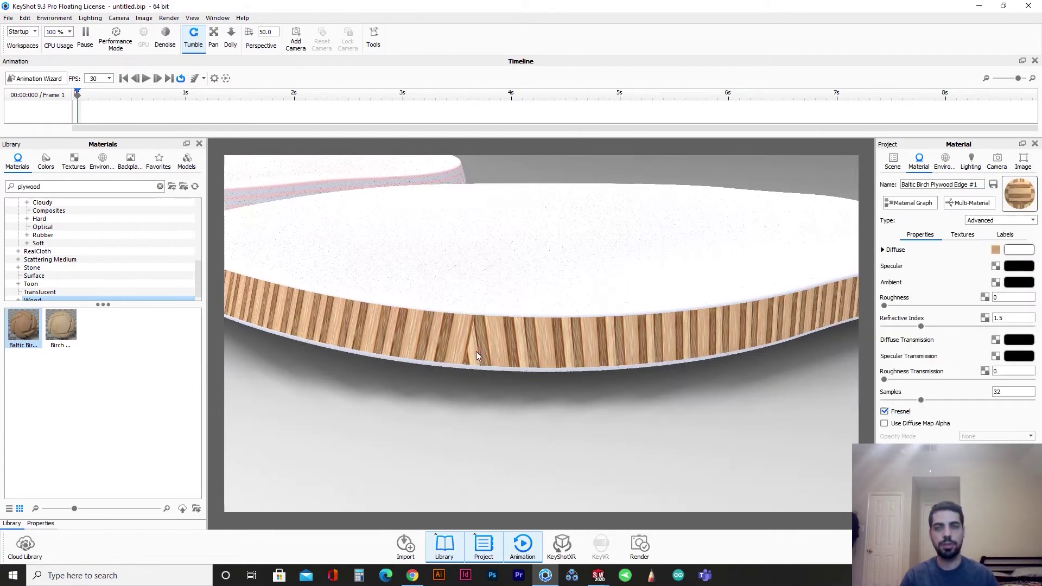
{"action": "left_click", "coordinate": [911, 204]}
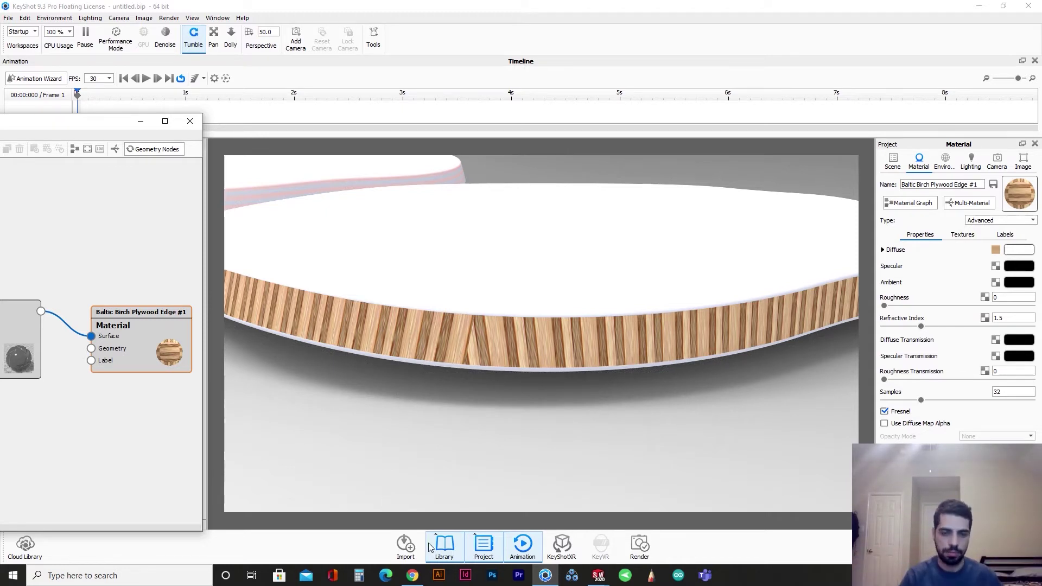
{"action": "left_click", "coordinate": [412, 575]}
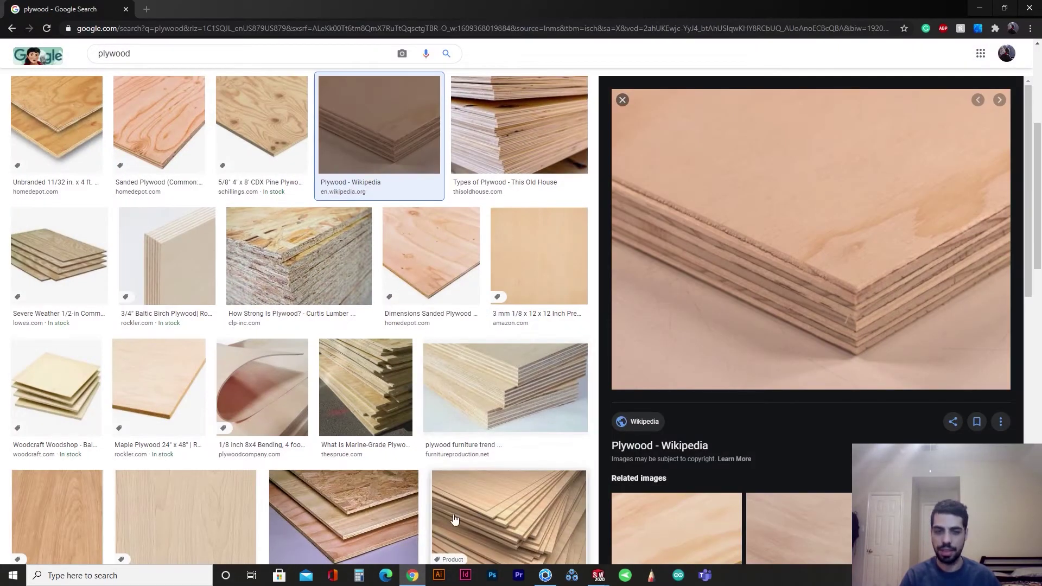
{"action": "left_click", "coordinate": [979, 8]}
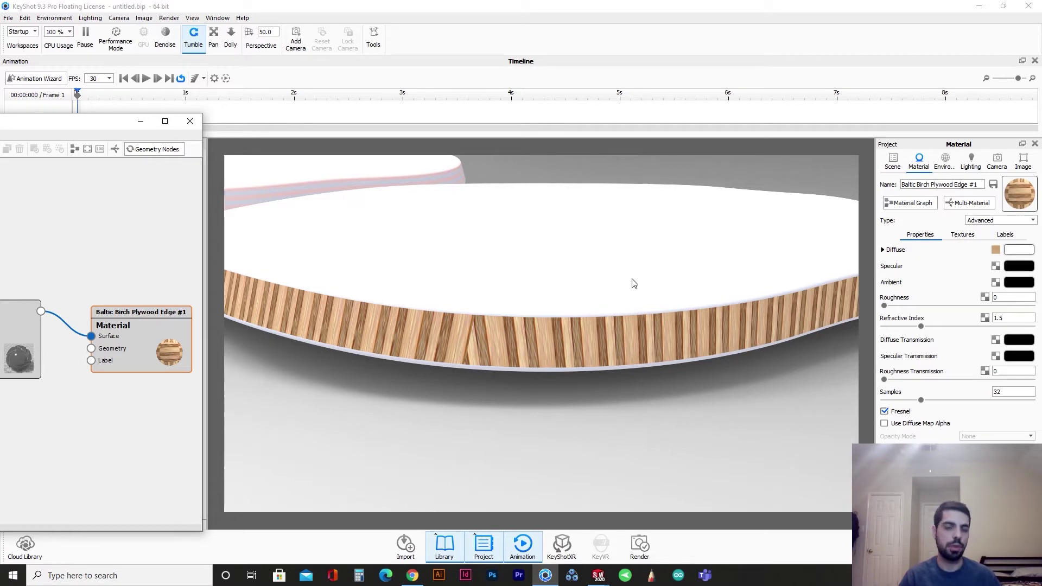
- Open the edge's Texture Map node: Box Map, X scale 0.1, Shift X -0.92, angle 91
{"action": "left_click_drag", "start_coordinate": [112, 126], "coordinate": [248, 109]}
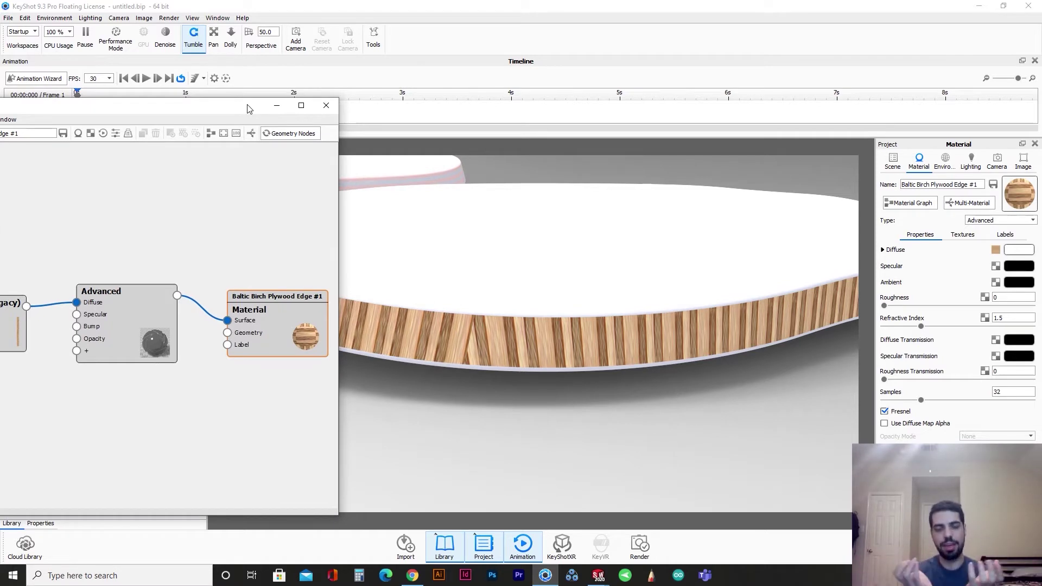
{"action": "double_click", "coordinate": [4, 346]}
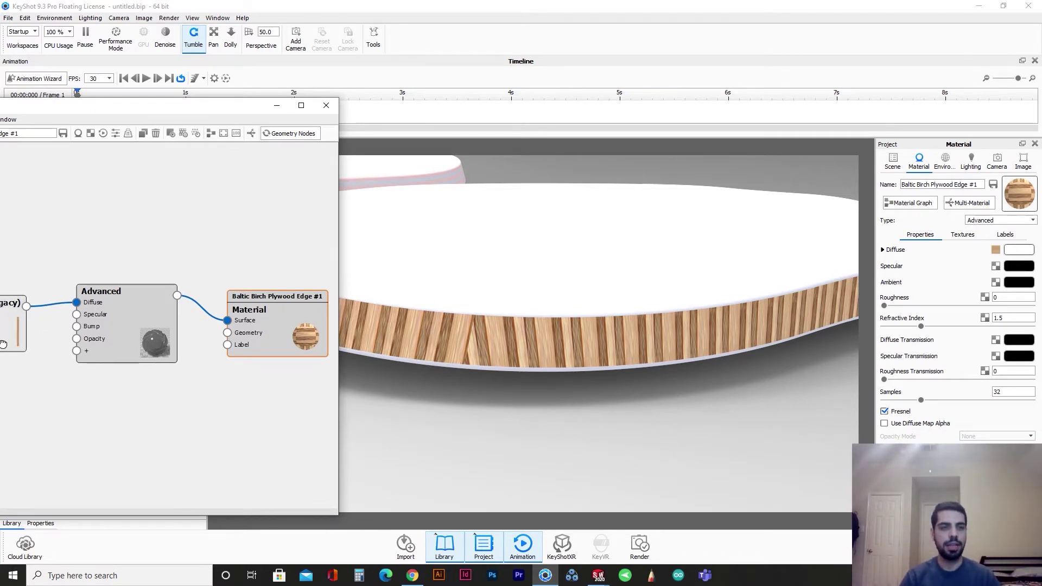
{"action": "left_click_drag", "start_coordinate": [166, 109], "coordinate": [148, 126]}
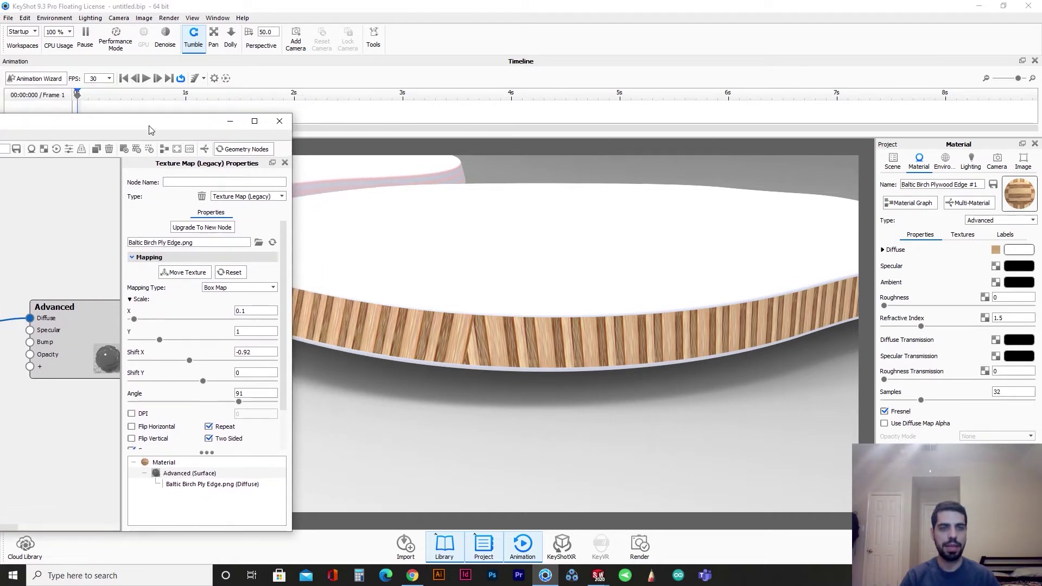
{"action": "left_click", "coordinate": [234, 294]}
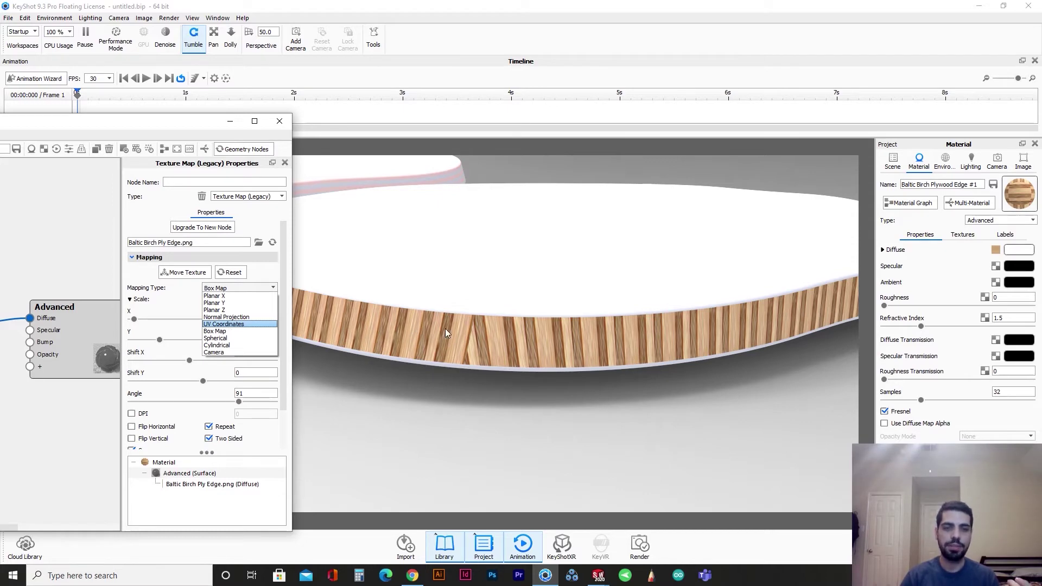
{"action": "scroll", "coordinate": [454, 337], "scroll_direction": "down", "scroll_amount": 5}
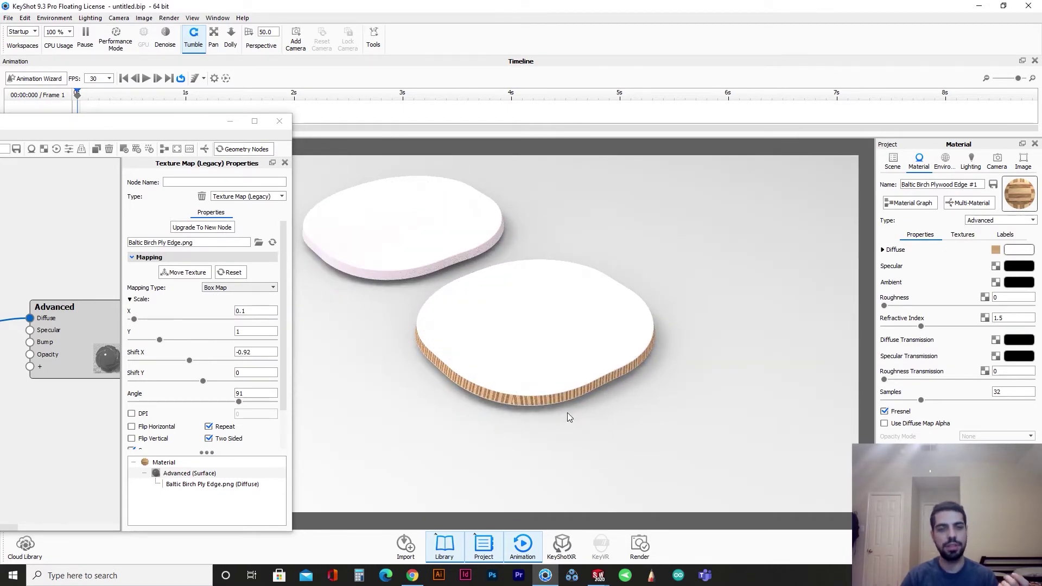
- Switch the edge texture mapping to UV Coordinates and turn the view to face the board
{"action": "left_click", "coordinate": [246, 289]}
{"action": "left_click", "coordinate": [233, 341]}
{"action": "scroll", "coordinate": [488, 393], "scroll_direction": "up", "scroll_amount": 10}
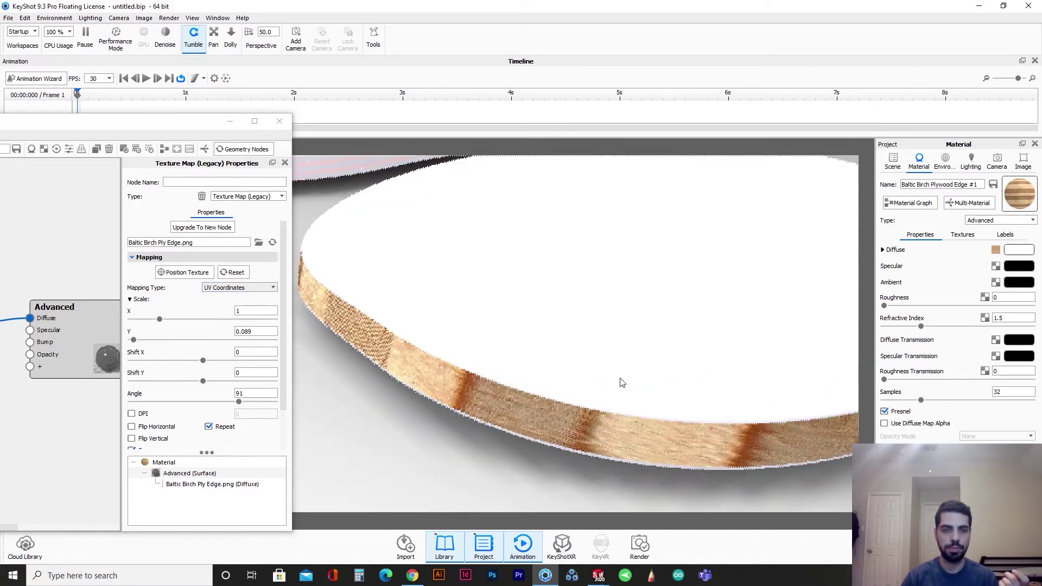
{"action": "left_click_drag", "start_coordinate": [622, 382], "coordinate": [662, 394]}
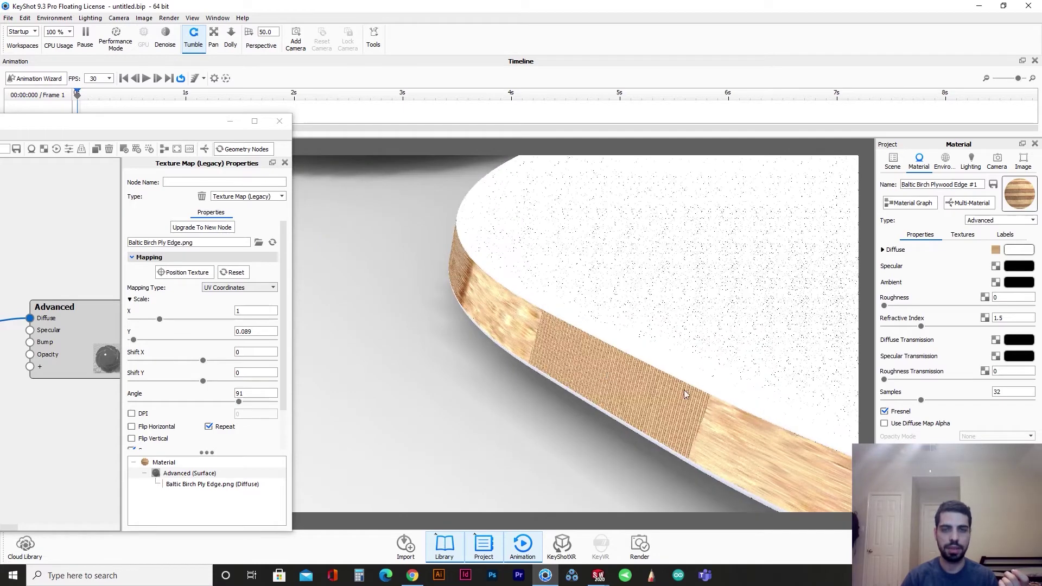
{"action": "scroll", "coordinate": [638, 400], "scroll_direction": "down", "scroll_amount": 5}
{"action": "left_click_drag", "start_coordinate": [509, 407], "coordinate": [562, 391]}
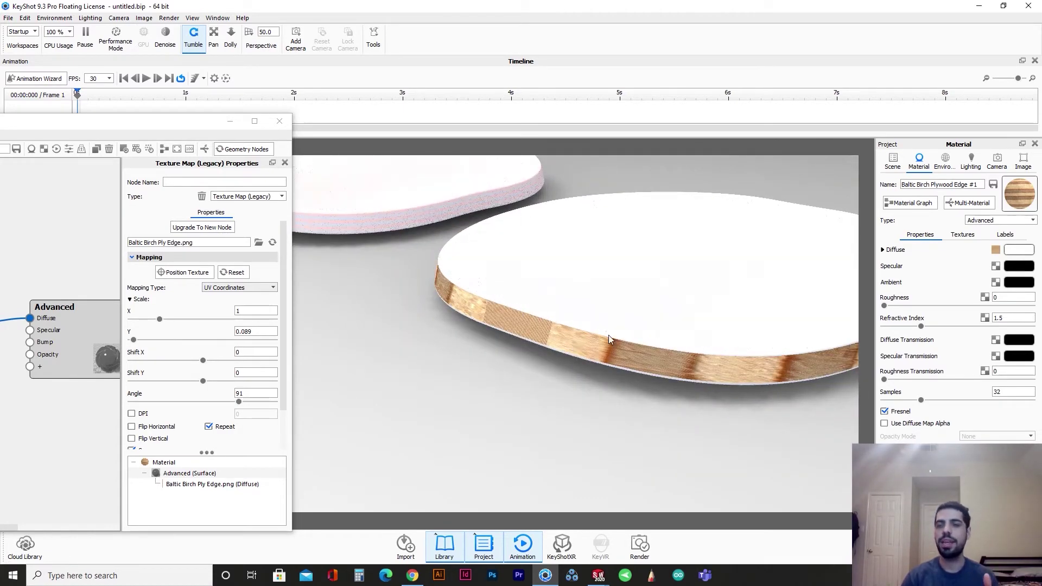
{"action": "left_click_drag", "start_coordinate": [609, 339], "coordinate": [575, 347]}
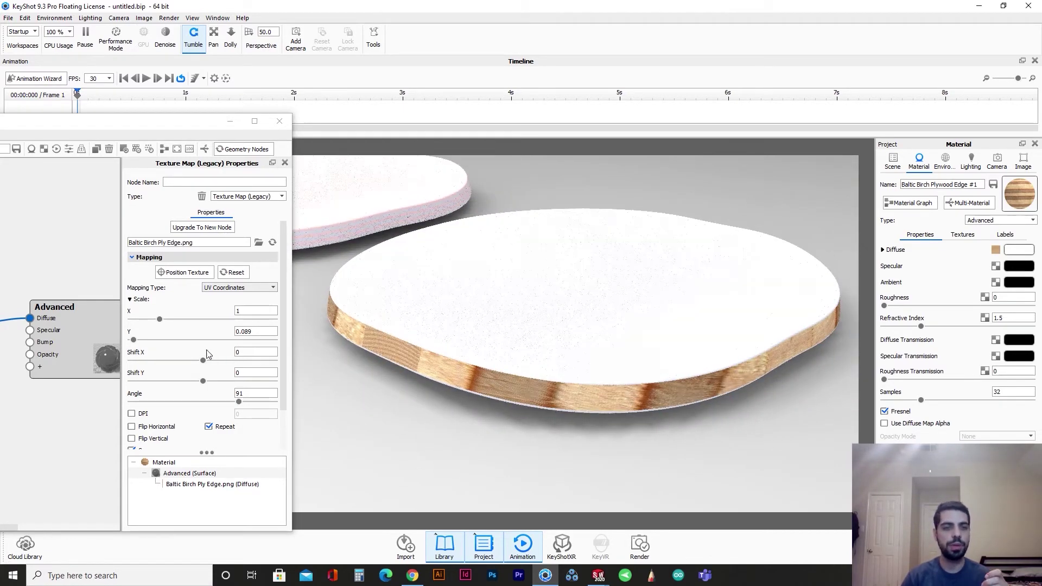
- Set the edge texture Scale X to 0.055 and its angle to 0, then -25
{"action": "left_click_drag", "start_coordinate": [160, 320], "coordinate": [135, 326]}
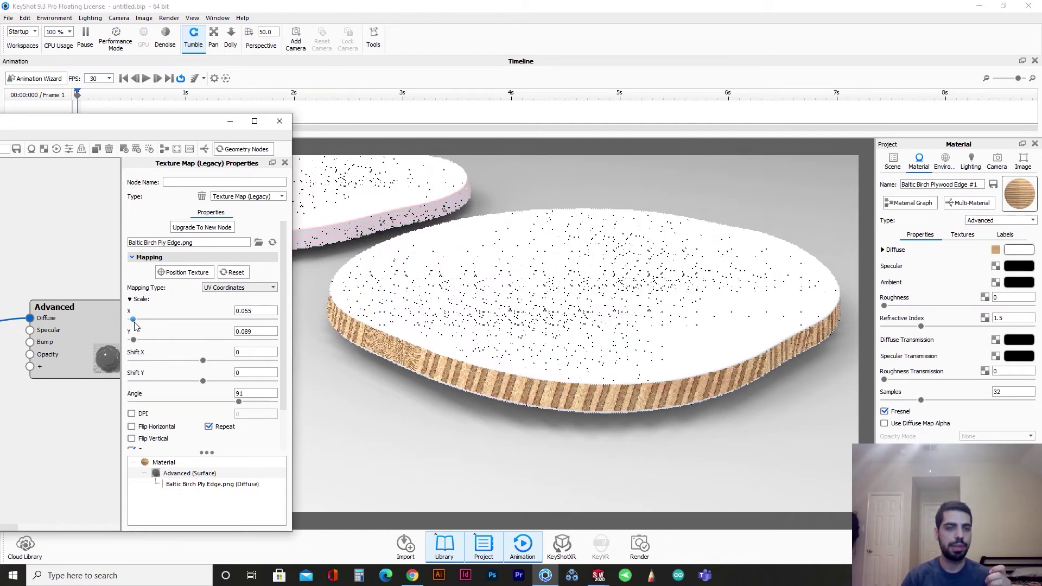
{"action": "double_click", "coordinate": [253, 394]}
{"action": "type", "text": "0"}
{"action": "key", "text": "Return"}
{"action": "left_click_drag", "start_coordinate": [514, 312], "coordinate": [519, 416]}
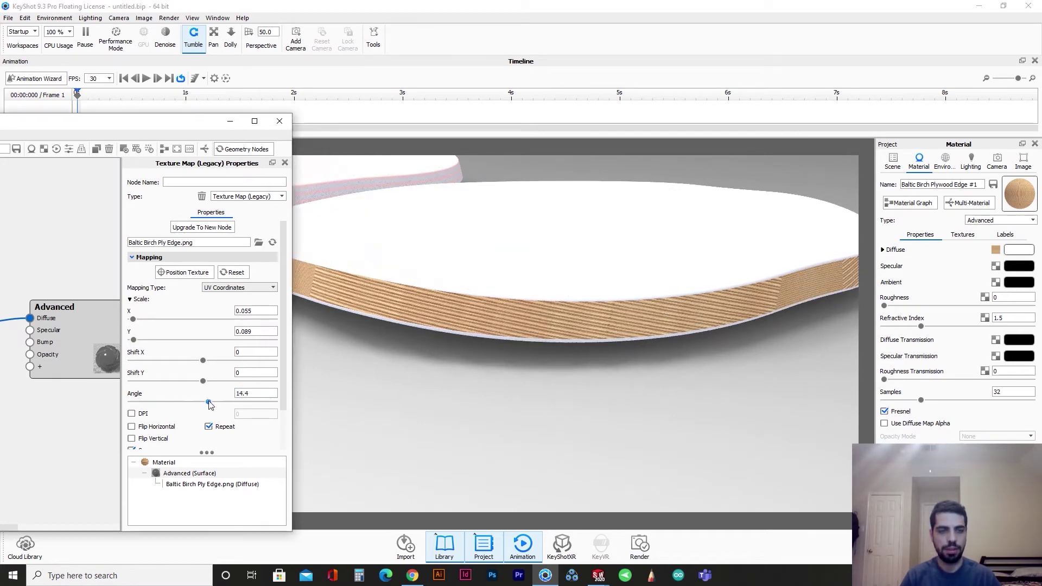
{"action": "mouse_move", "coordinate": [203, 402]}
{"action": "left_mouse_down"}
{"action": "mouse_move", "coordinate": [195, 408]}
{"action": "mouse_move", "coordinate": [197, 389]}
{"action": "left_mouse_up"}
{"action": "type", "text": "-25"}
{"action": "scroll", "coordinate": [516, 353], "scroll_direction": "up", "scroll_amount": 10}
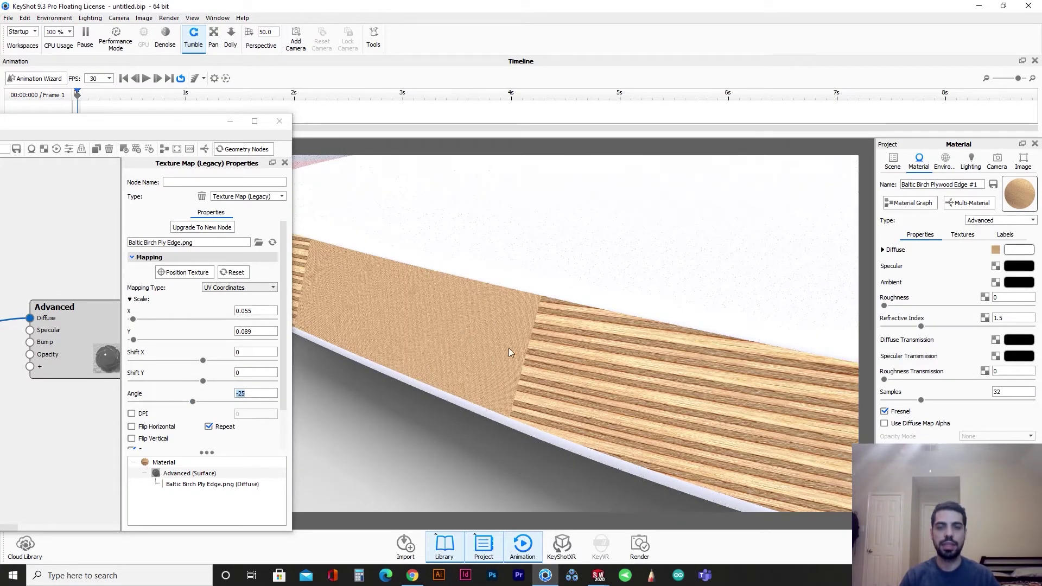
{"action": "scroll", "coordinate": [494, 334], "scroll_direction": "down", "scroll_amount": 10}
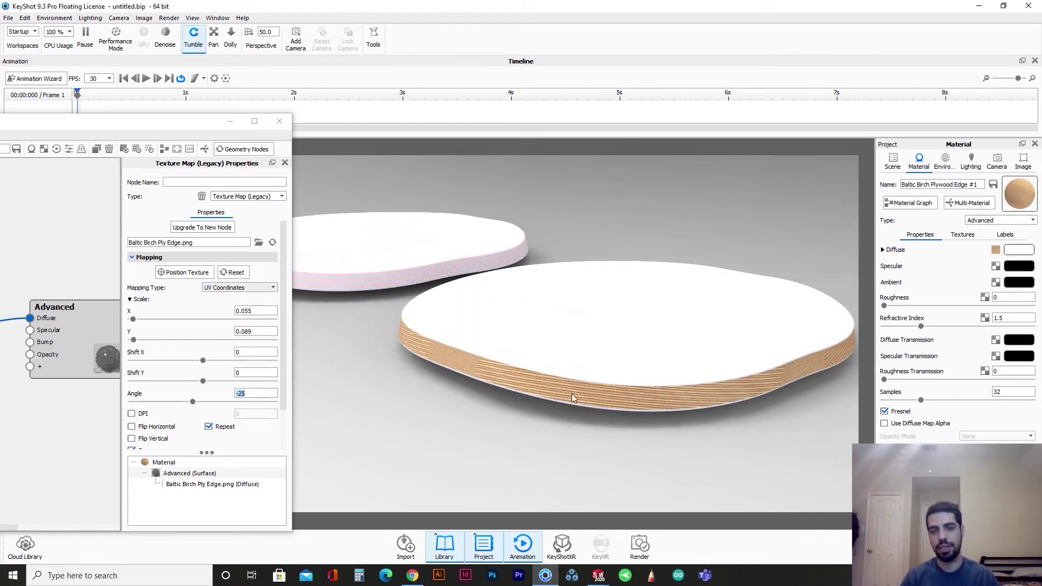
{"action": "scroll", "coordinate": [592, 402], "scroll_direction": "up", "scroll_amount": 5}
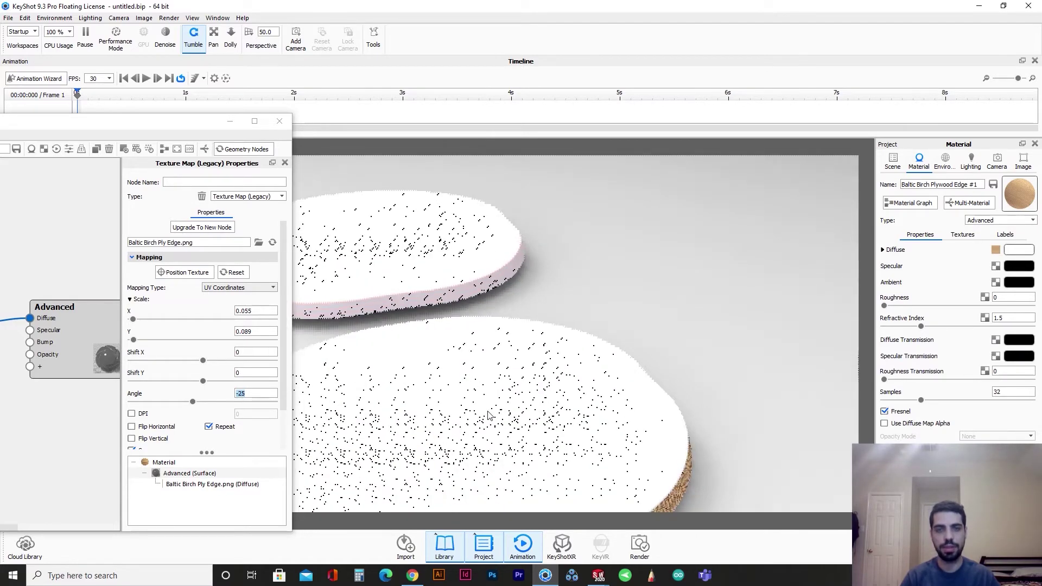
{"action": "scroll", "coordinate": [597, 396], "scroll_direction": "down", "scroll_amount": 5}
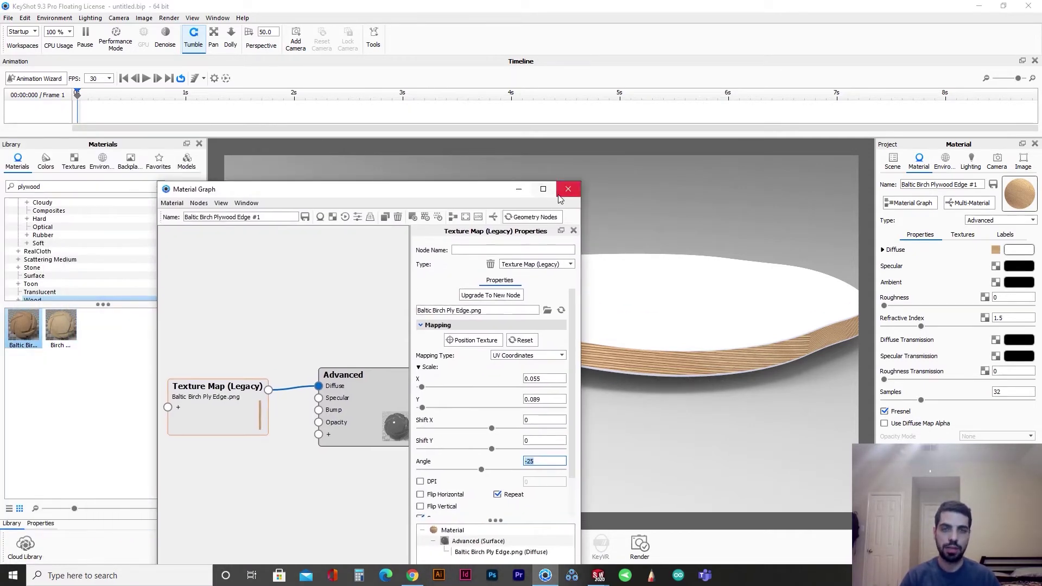
- Close the Material Graph and orbit around the plywood boards to inspect them
{"action": "left_click", "coordinate": [569, 189]}
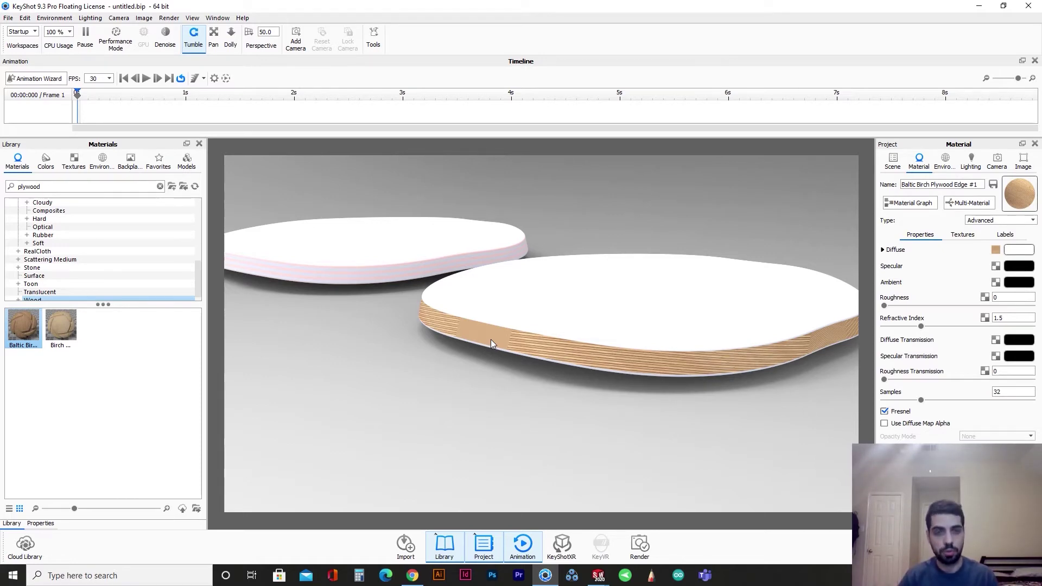
{"action": "mouse_move", "coordinate": [490, 340]}
{"action": "left_mouse_down"}
{"action": "mouse_move", "coordinate": [523, 358]}
{"action": "mouse_move", "coordinate": [493, 355]}
{"action": "left_mouse_up"}
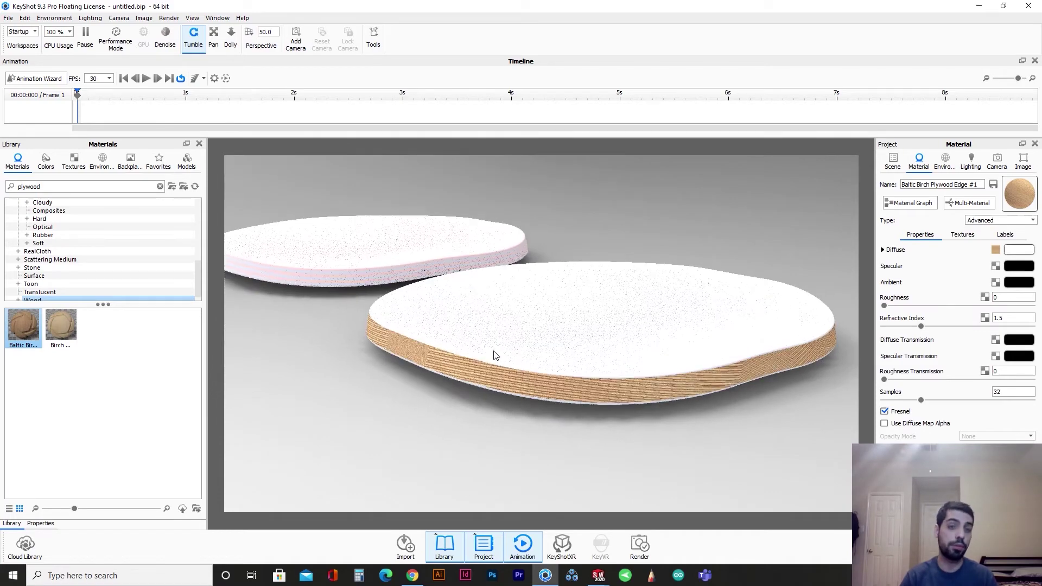
{"action": "left_click_drag", "start_coordinate": [645, 382], "coordinate": [421, 305]}
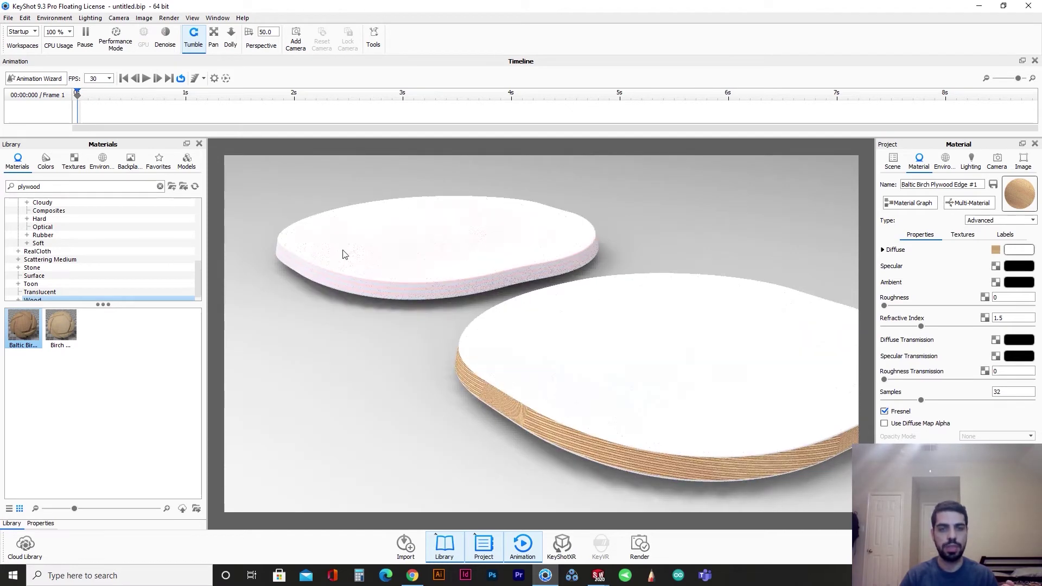
- Hide Plywood Tutoria2 in the Scene tree and select the Plywood Tutoria set
{"action": "left_click", "coordinate": [892, 161]}
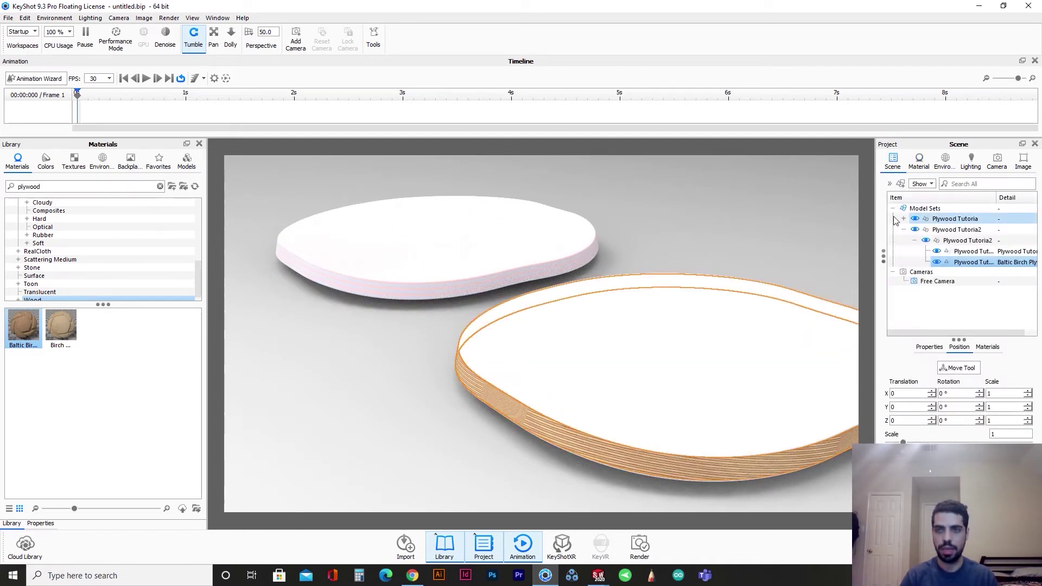
{"action": "left_click", "coordinate": [915, 229]}
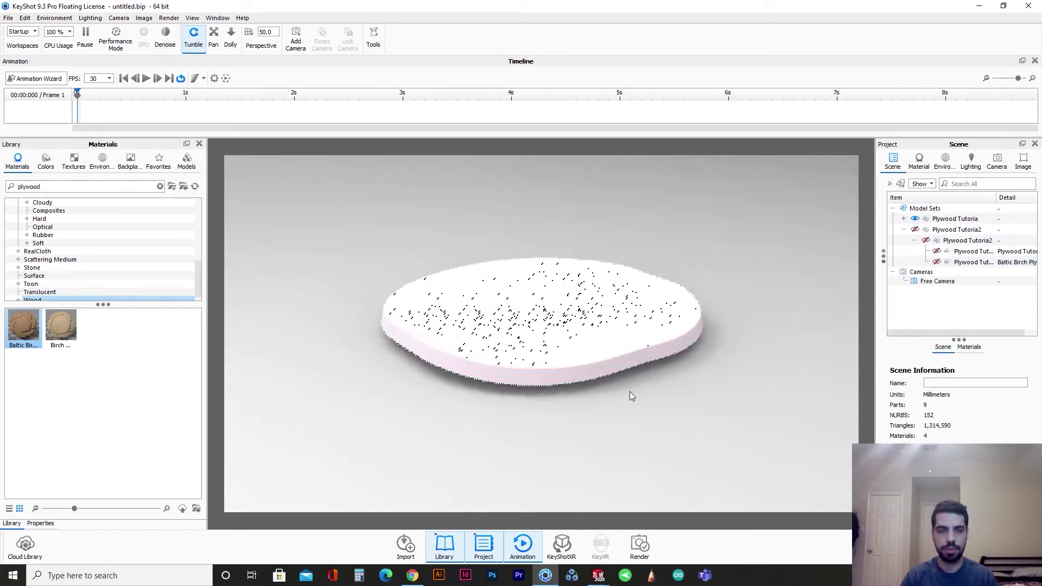
{"action": "scroll", "coordinate": [571, 361], "scroll_direction": "up", "scroll_amount": 5}
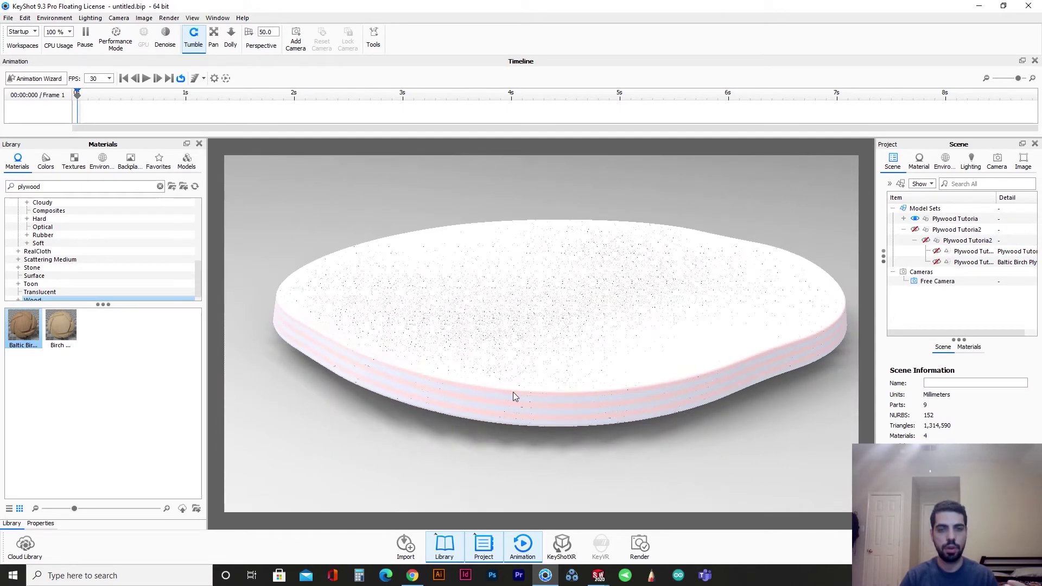
{"action": "left_click", "coordinate": [904, 219]}
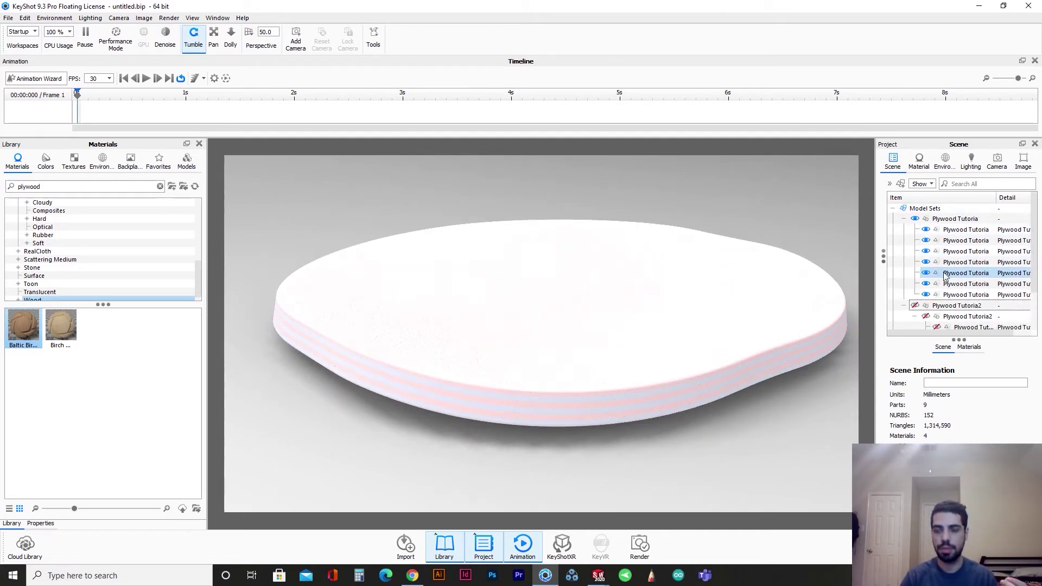
{"action": "left_click", "coordinate": [965, 229]}
{"action": "left_click", "coordinate": [966, 284], "text": "ctrl"}
{"action": "left_click", "coordinate": [481, 248]}
- Clear the library's 'plywood' search to list all Wood materials, then check the reference images
{"action": "double_click", "coordinate": [60, 185]}
{"action": "key", "text": "BackSpace"}
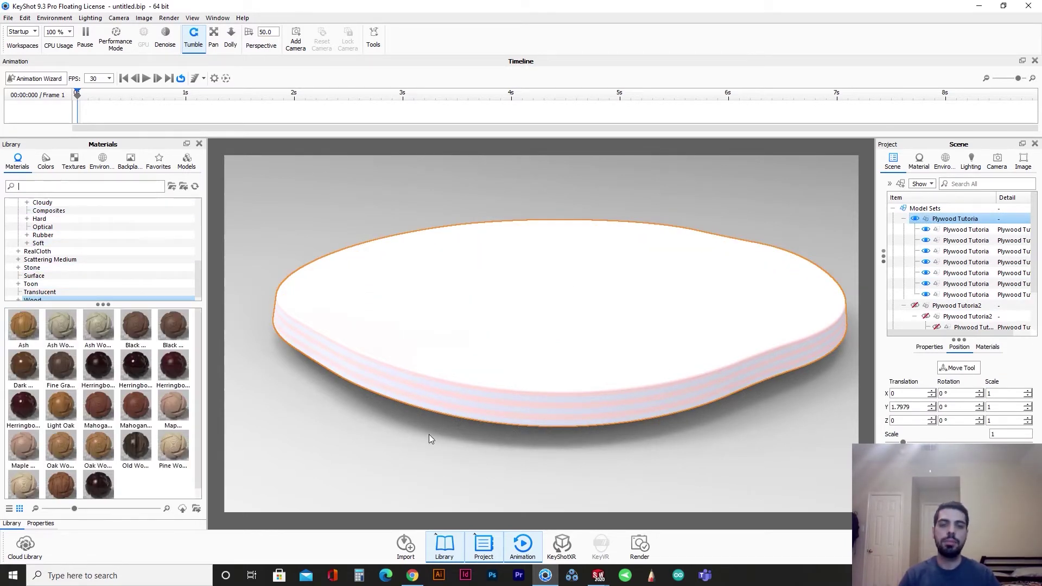
{"action": "left_click", "coordinate": [411, 576]}
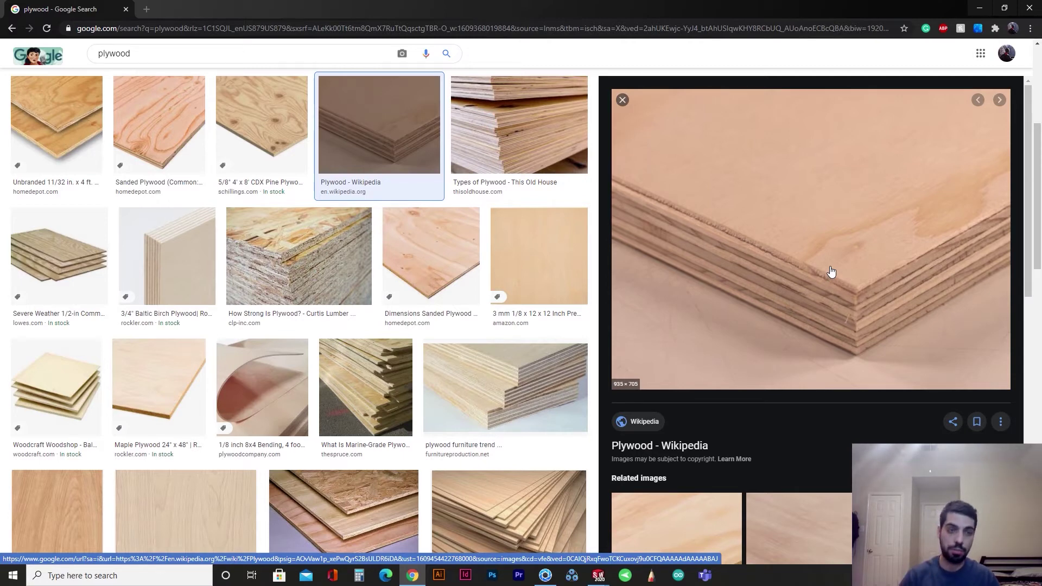
{"action": "key", "text": "alt+Tab"}
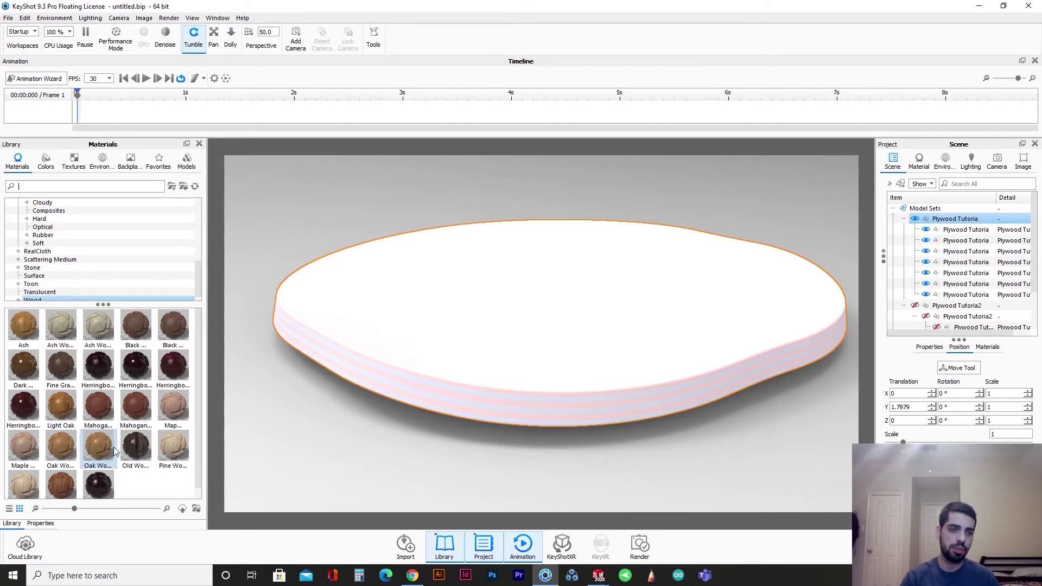
- Drop the Ash wood material onto the plywood disc and zoom in along its striped edge
{"action": "left_click_drag", "start_coordinate": [24, 336], "coordinate": [523, 385]}
{"action": "scroll", "coordinate": [458, 373], "scroll_direction": "up", "scroll_amount": 4}
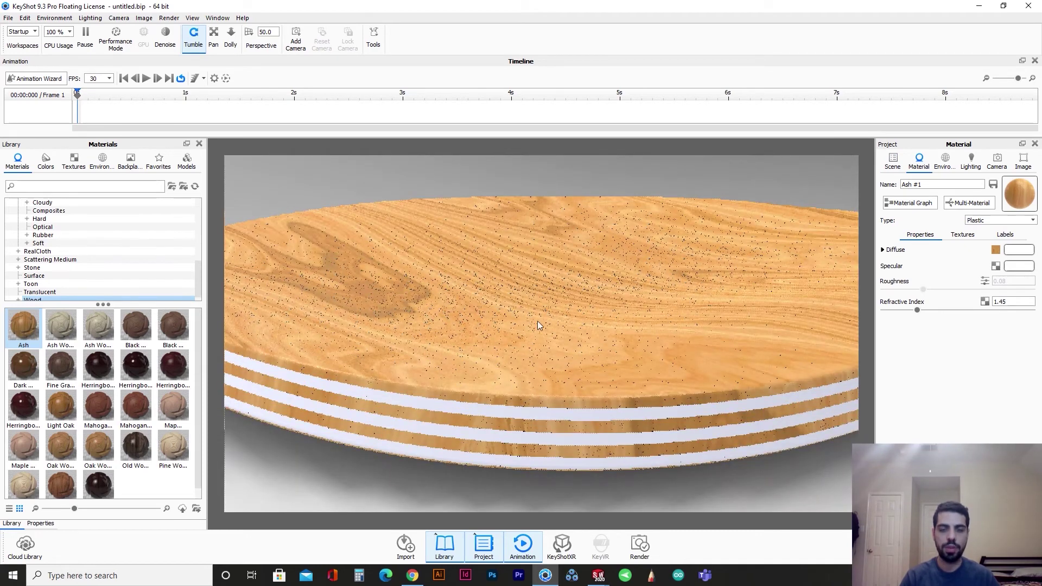
{"action": "scroll", "coordinate": [523, 451], "scroll_direction": "up", "scroll_amount": 2}
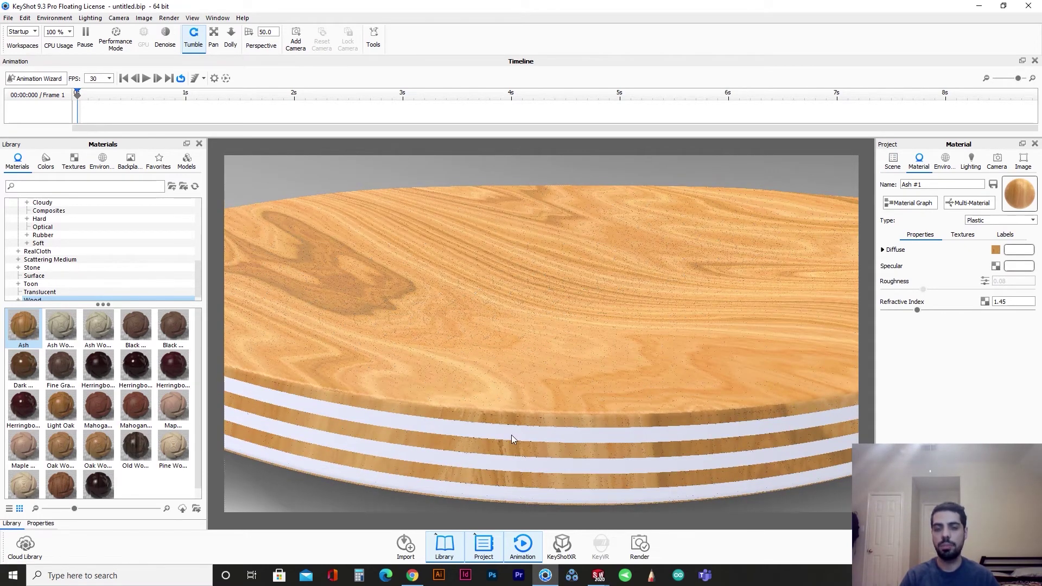
{"action": "mouse_move", "coordinate": [510, 455]}
{"action": "left_mouse_down"}
{"action": "mouse_move", "coordinate": [529, 435]}
{"action": "mouse_move", "coordinate": [660, 430]}
{"action": "mouse_move", "coordinate": [471, 442]}
{"action": "mouse_move", "coordinate": [562, 441]}
{"action": "mouse_move", "coordinate": [508, 441]}
{"action": "left_mouse_up"}
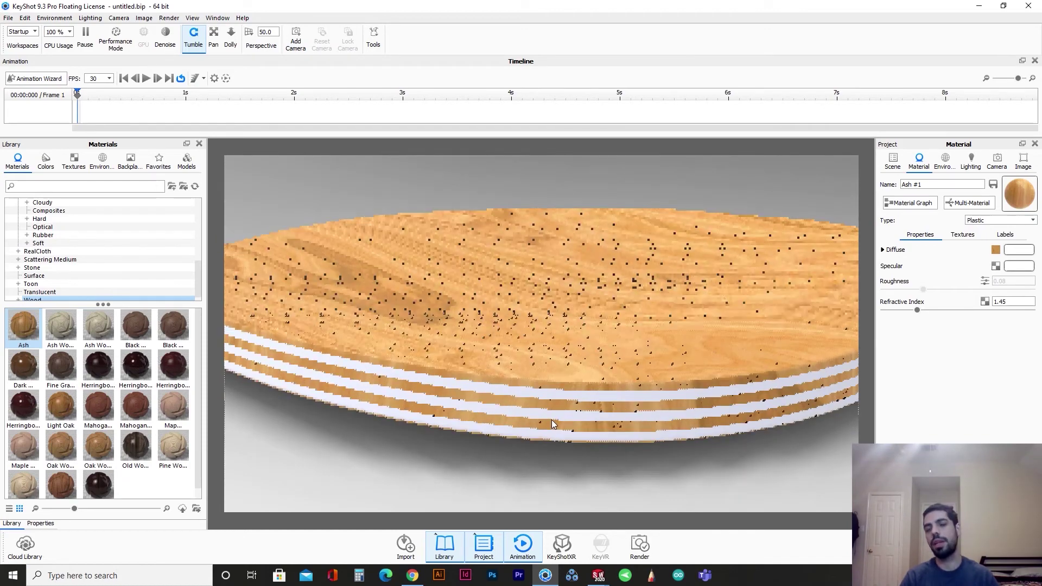
{"action": "scroll", "coordinate": [498, 399], "scroll_direction": "up", "scroll_amount": 2}
{"action": "scroll", "coordinate": [497, 398], "scroll_direction": "down", "scroll_amount": 2}
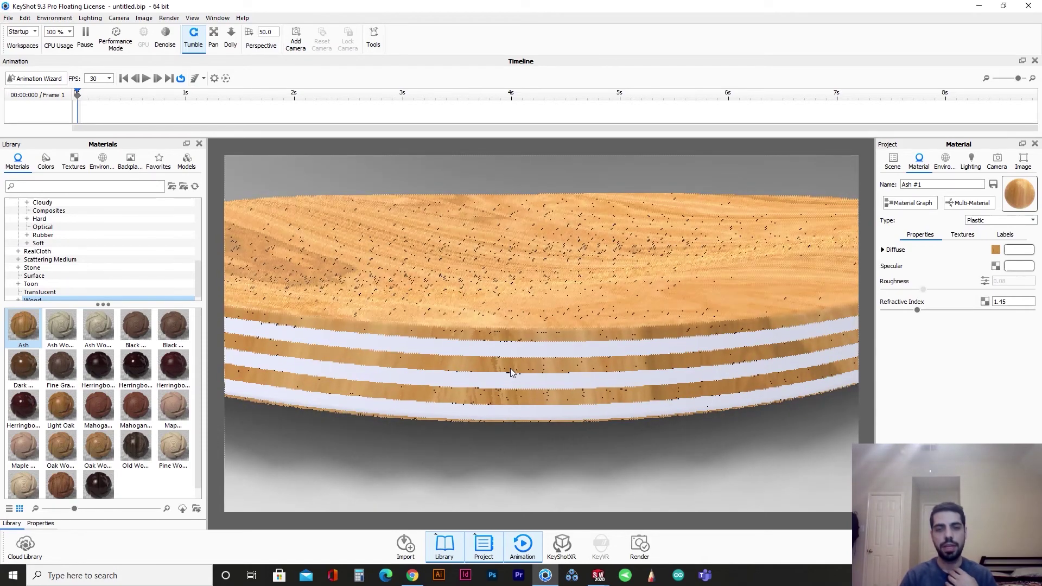
{"action": "scroll", "coordinate": [463, 411], "scroll_direction": "up", "scroll_amount": 1}
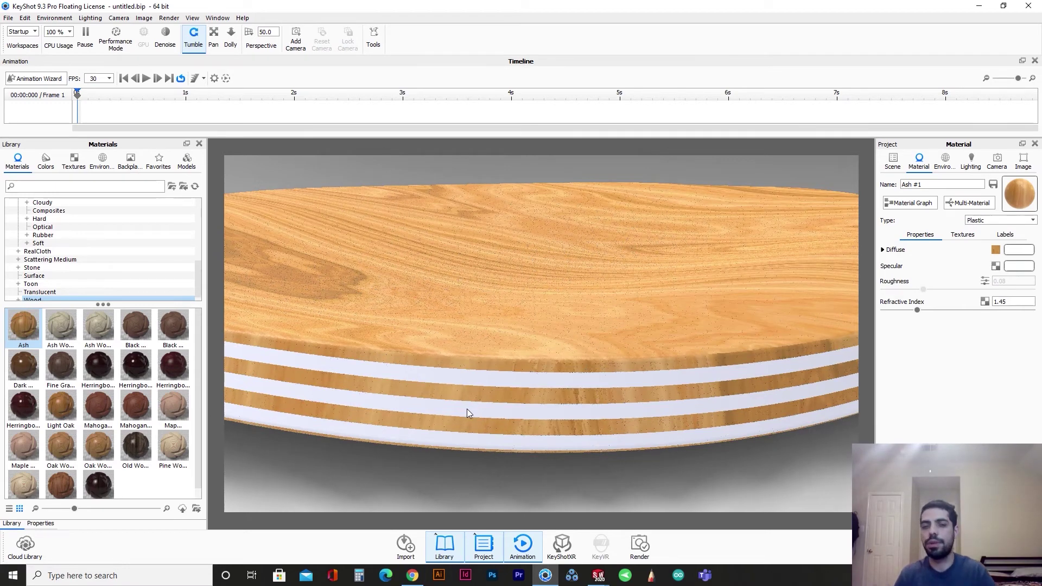
- Give the disc its own Ash #2 material copy and open its Material Graph
{"action": "right_click", "coordinate": [523, 395]}
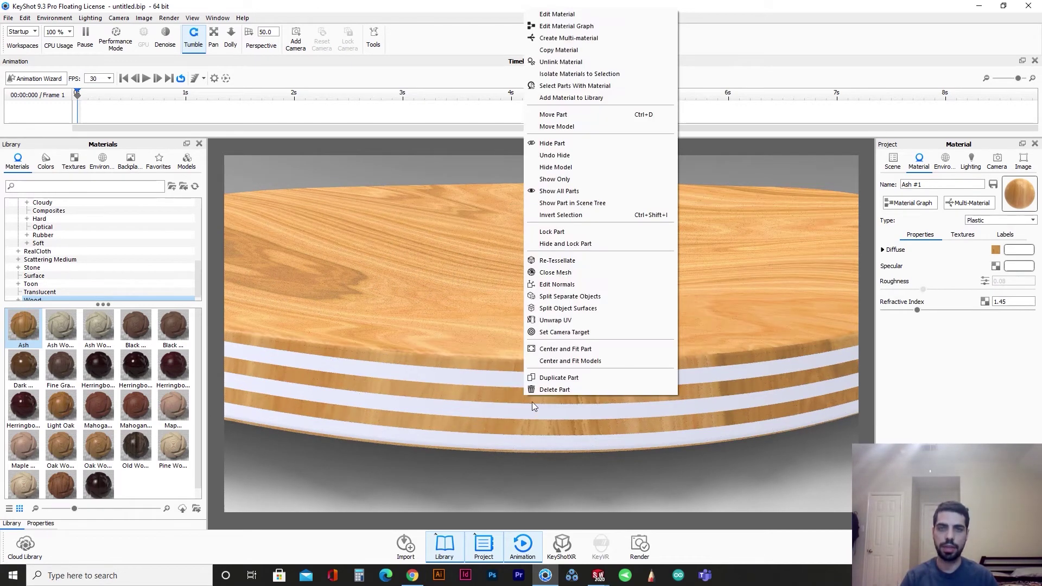
{"action": "left_click", "coordinate": [563, 62]}
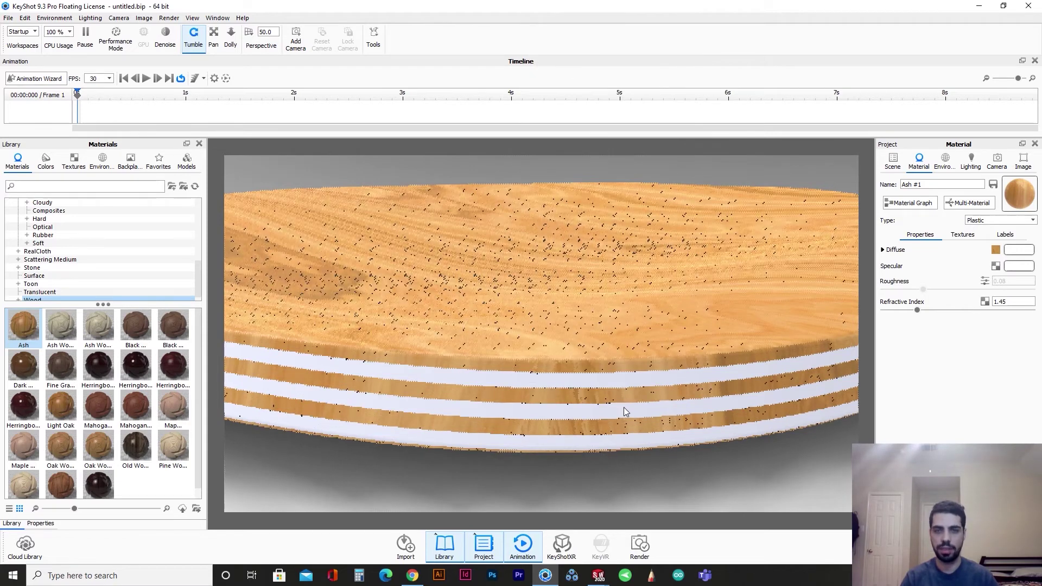
{"action": "left_click", "coordinate": [910, 203]}
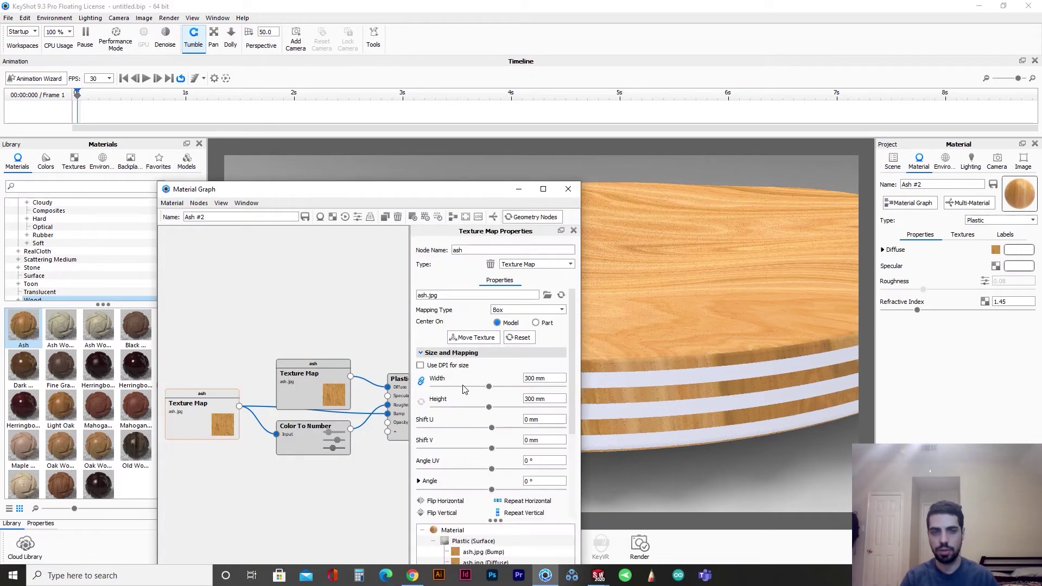
- Resize and offset the ash texture, rotate its grain to -104.8°, then close the graph
{"action": "left_click_drag", "start_coordinate": [492, 386], "coordinate": [472, 387]}
{"action": "left_click_drag", "start_coordinate": [488, 191], "coordinate": [223, 192]}
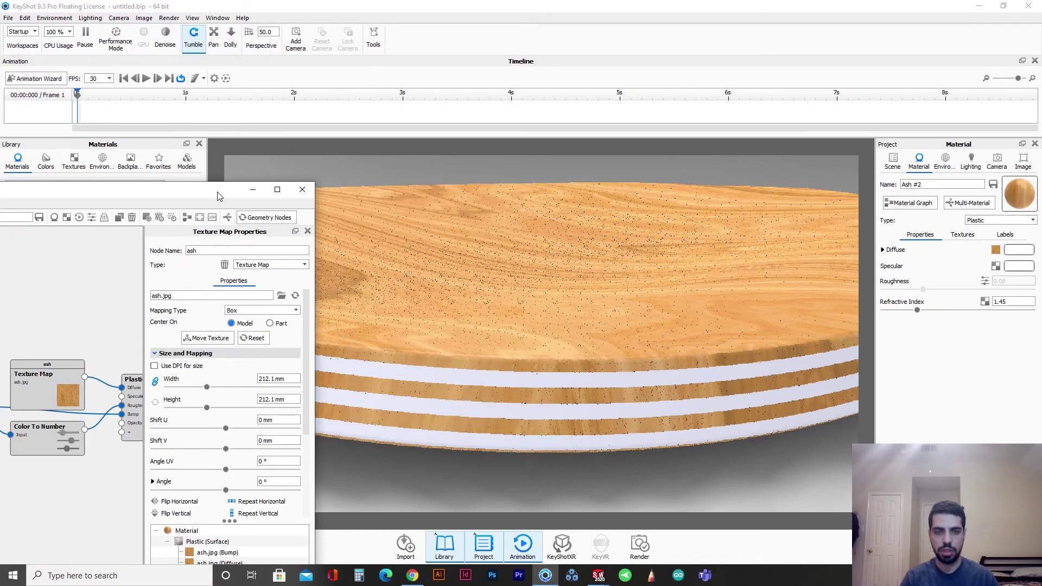
{"action": "left_click_drag", "start_coordinate": [226, 491], "coordinate": [184, 491]}
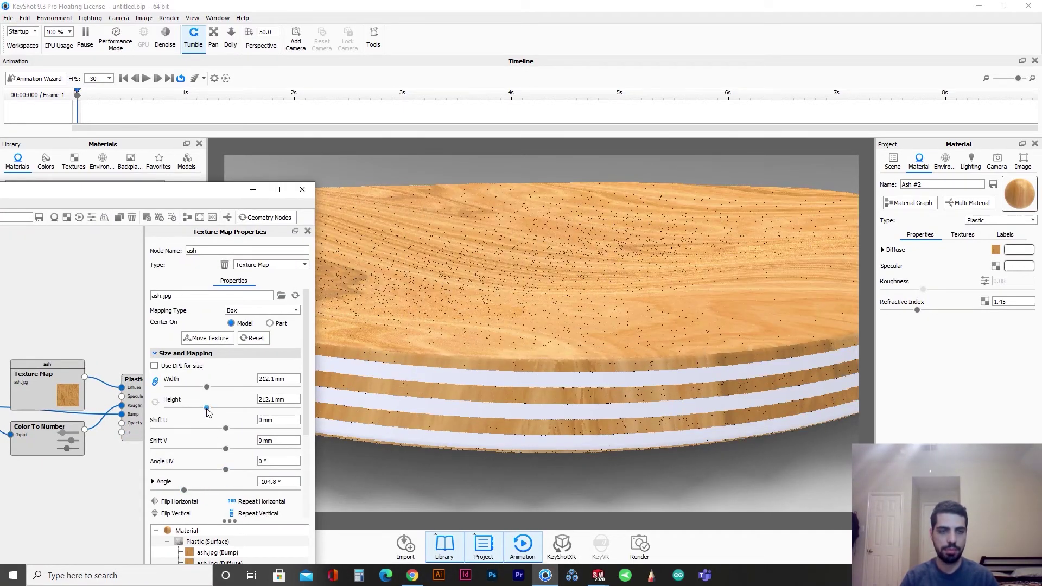
{"action": "left_click_drag", "start_coordinate": [224, 429], "coordinate": [268, 450]}
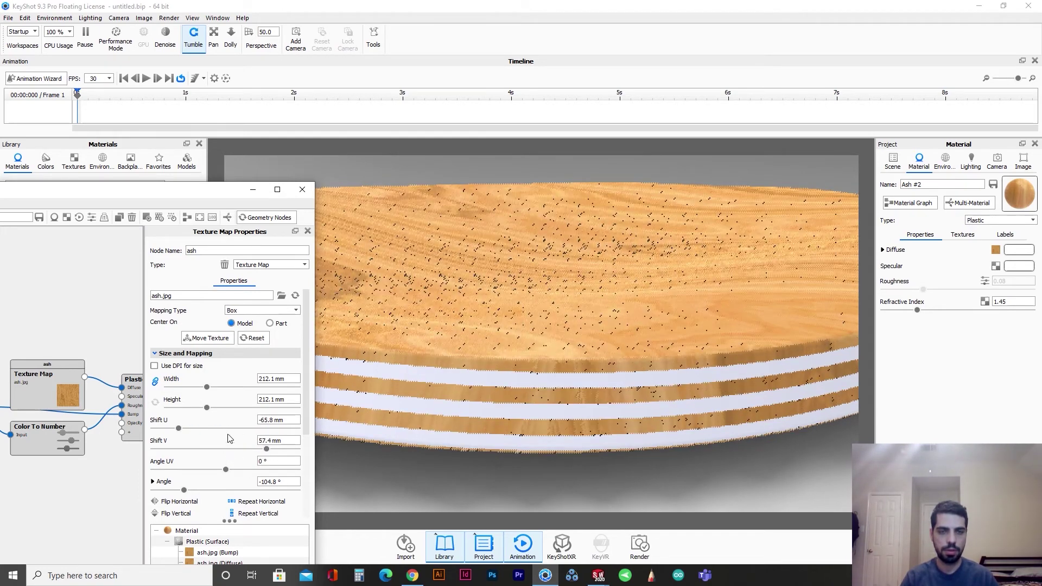
{"action": "left_click_drag", "start_coordinate": [206, 407], "coordinate": [172, 389]}
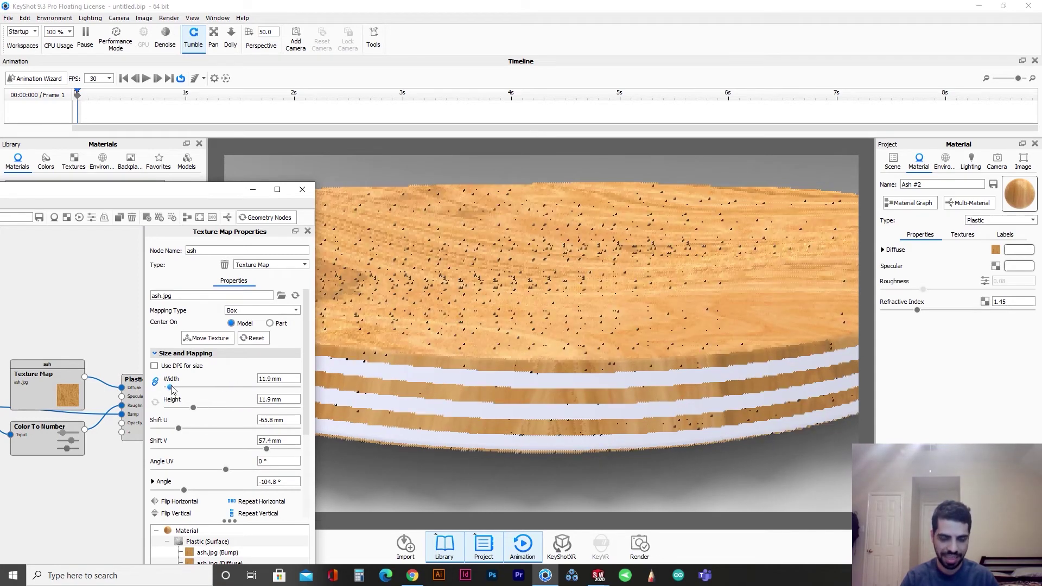
{"action": "scroll", "coordinate": [270, 416], "scroll_direction": "down", "scroll_amount": 3}
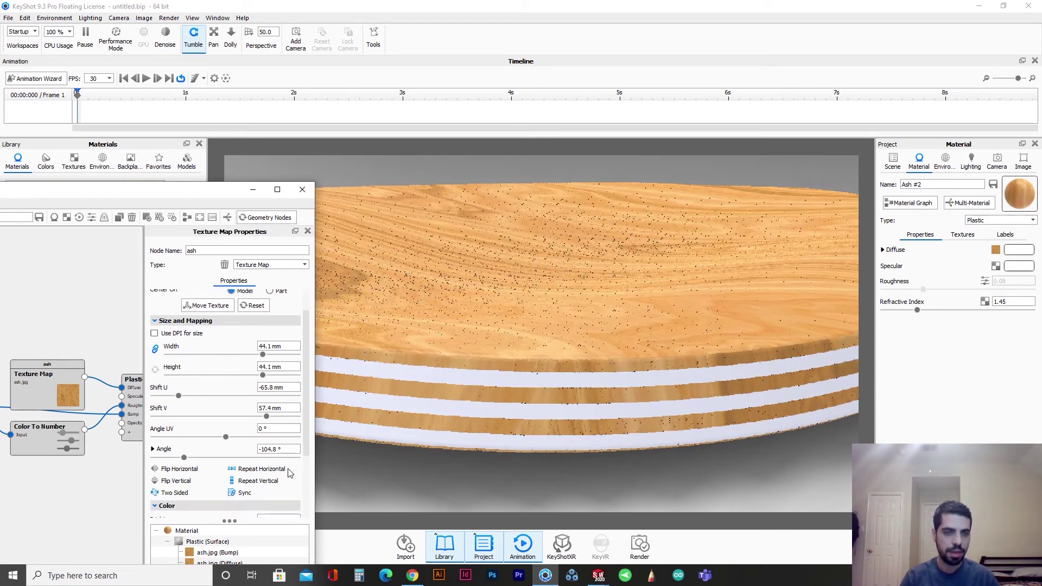
{"action": "left_click", "coordinate": [302, 191]}
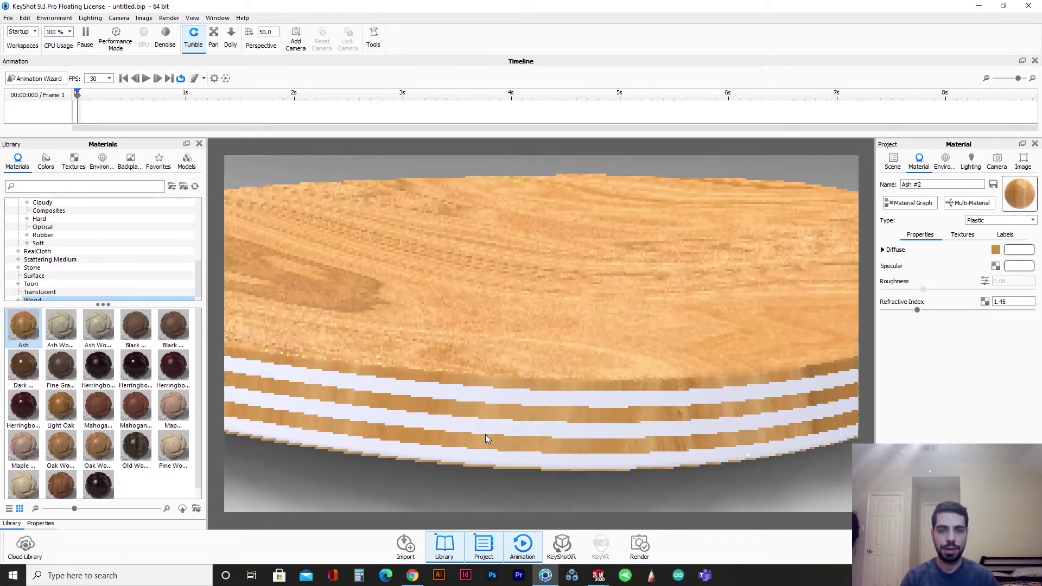
- Compare with the plywood reference and apply a dark brown wood to the board's white layers
{"action": "left_click_drag", "start_coordinate": [485, 434], "coordinate": [438, 445]}
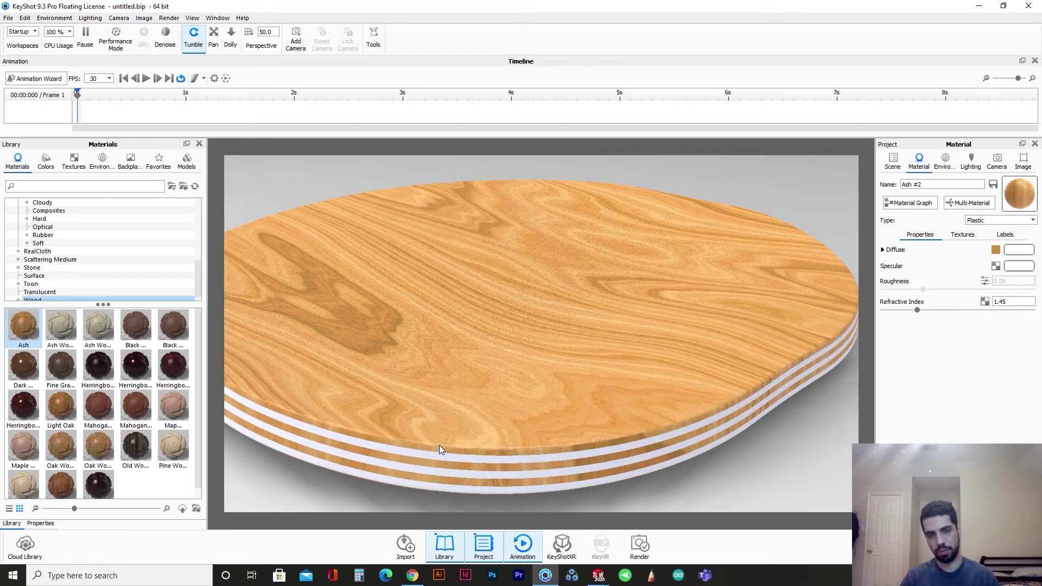
{"action": "left_click_drag", "start_coordinate": [431, 474], "coordinate": [441, 440]}
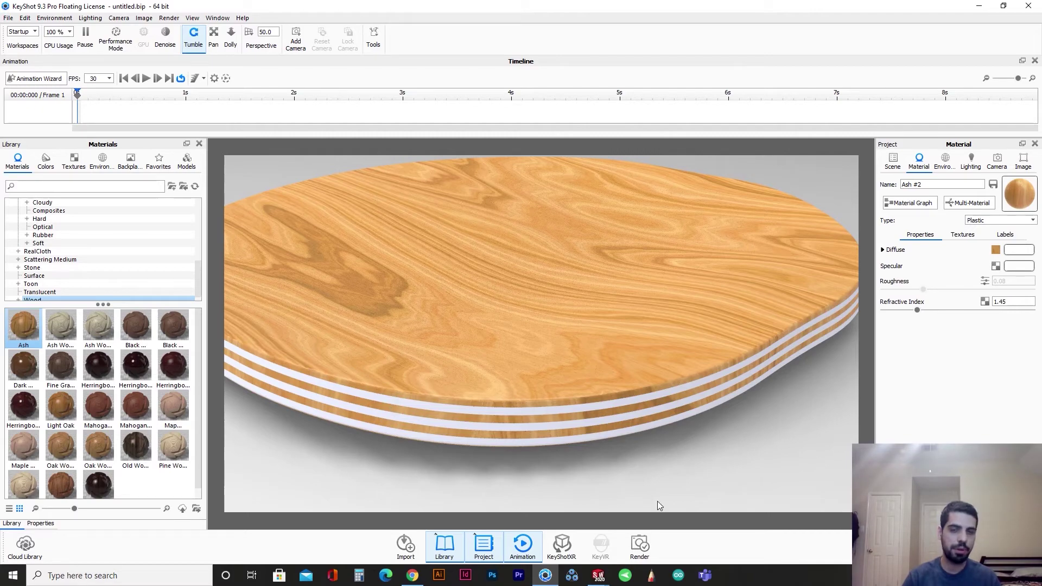
{"action": "left_click", "coordinate": [412, 576]}
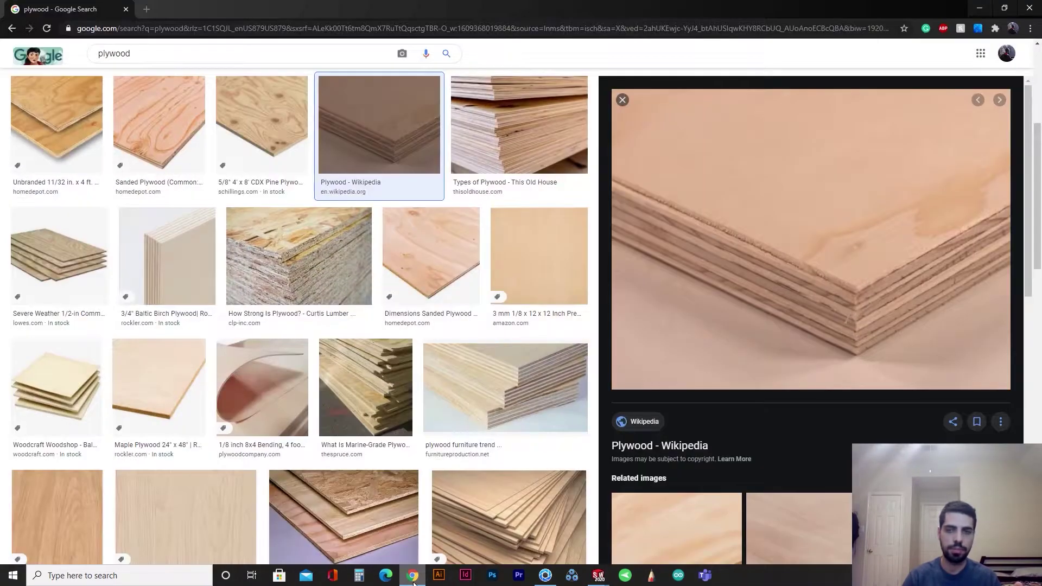
{"action": "left_click", "coordinate": [977, 5]}
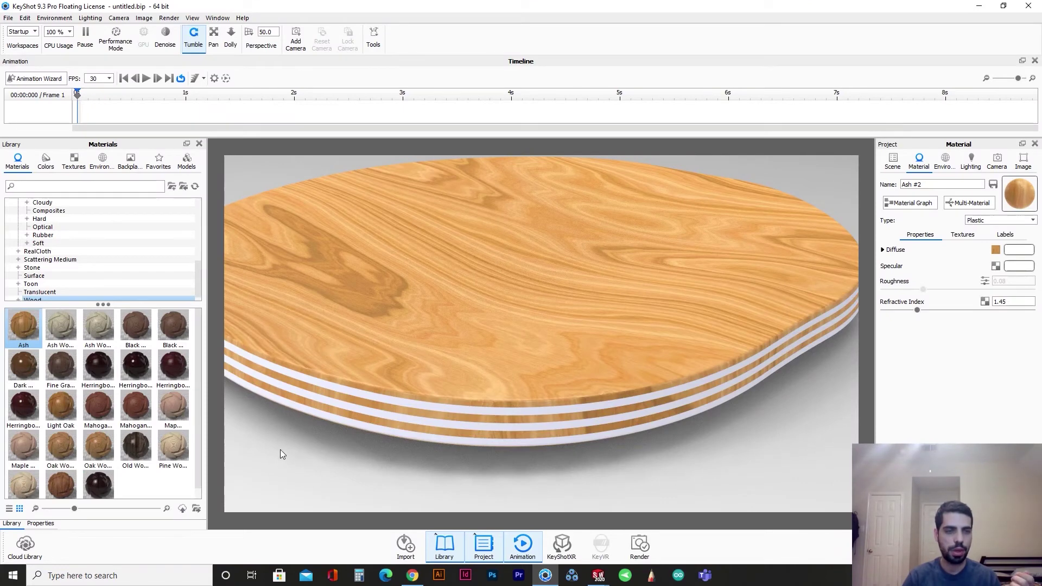
{"action": "mouse_move", "coordinate": [61, 447]}
{"action": "left_mouse_down"}
{"action": "mouse_move", "coordinate": [408, 425]}
{"action": "mouse_move", "coordinate": [77, 452]}
{"action": "left_mouse_up"}
{"action": "left_click_drag", "start_coordinate": [173, 326], "coordinate": [432, 407]}
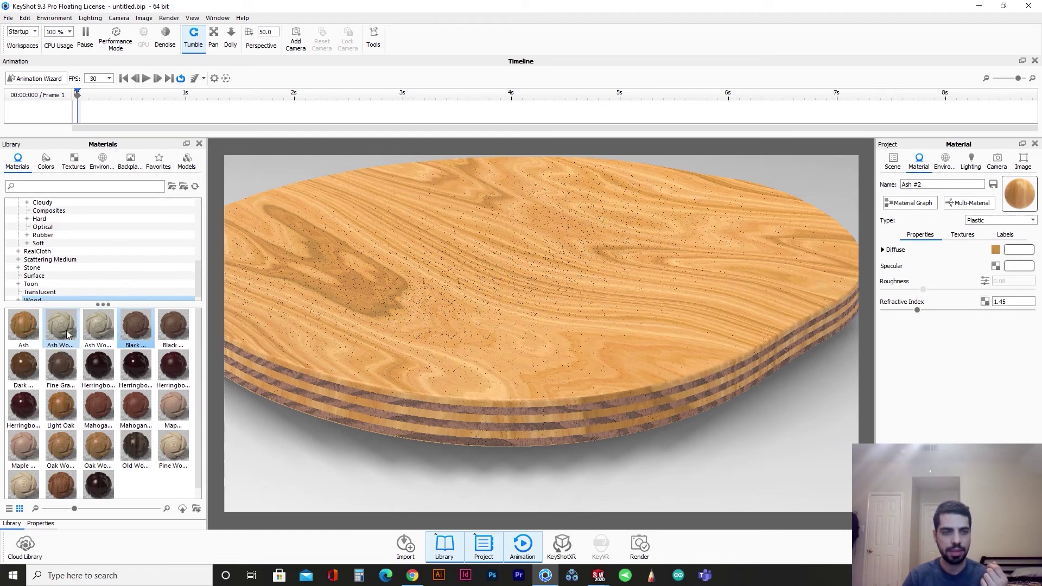
- Open the ash material's graph, inspect its texture map and lower its brightness
{"action": "left_click", "coordinate": [911, 203]}
{"action": "left_click", "coordinate": [156, 441]}
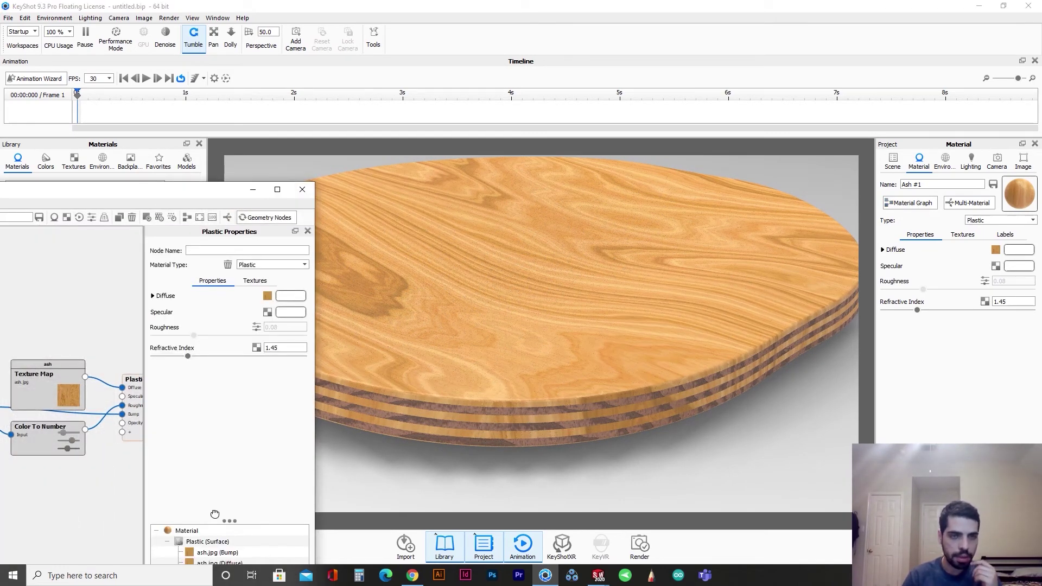
{"action": "left_click", "coordinate": [47, 399]}
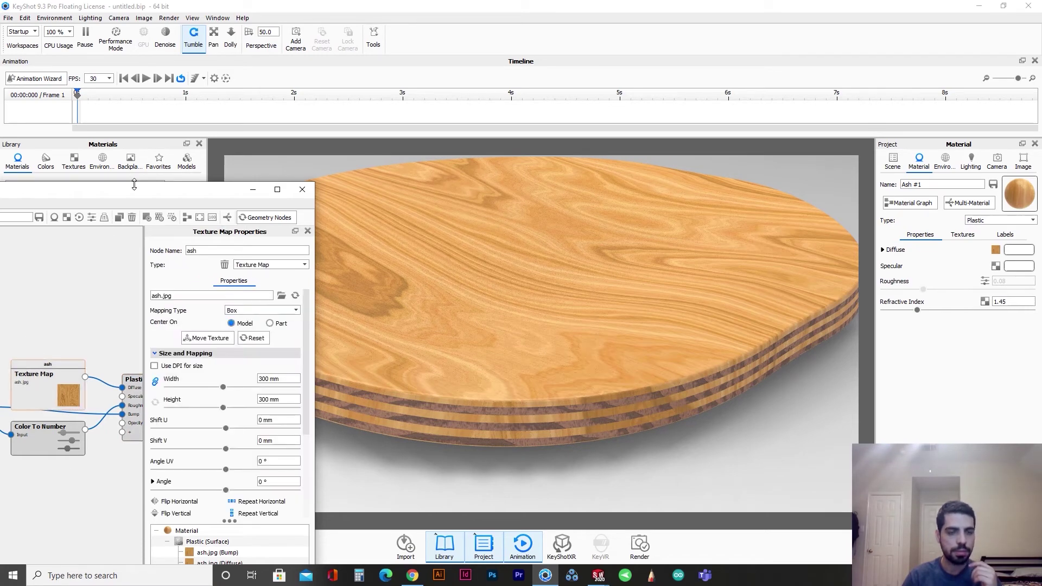
{"action": "left_click_drag", "start_coordinate": [131, 192], "coordinate": [246, 159]}
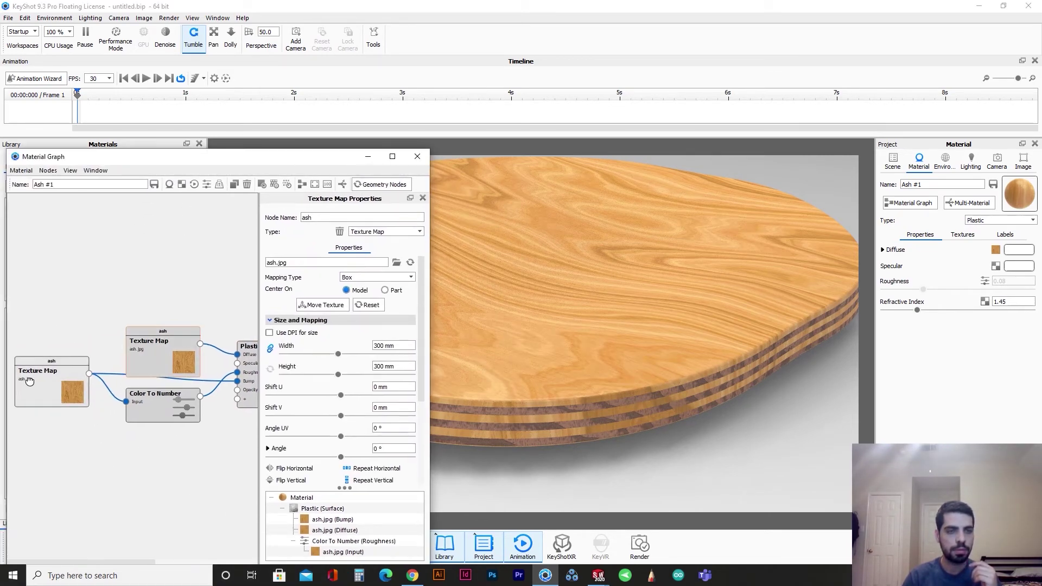
{"action": "scroll", "coordinate": [296, 454], "scroll_direction": "down", "scroll_amount": 3}
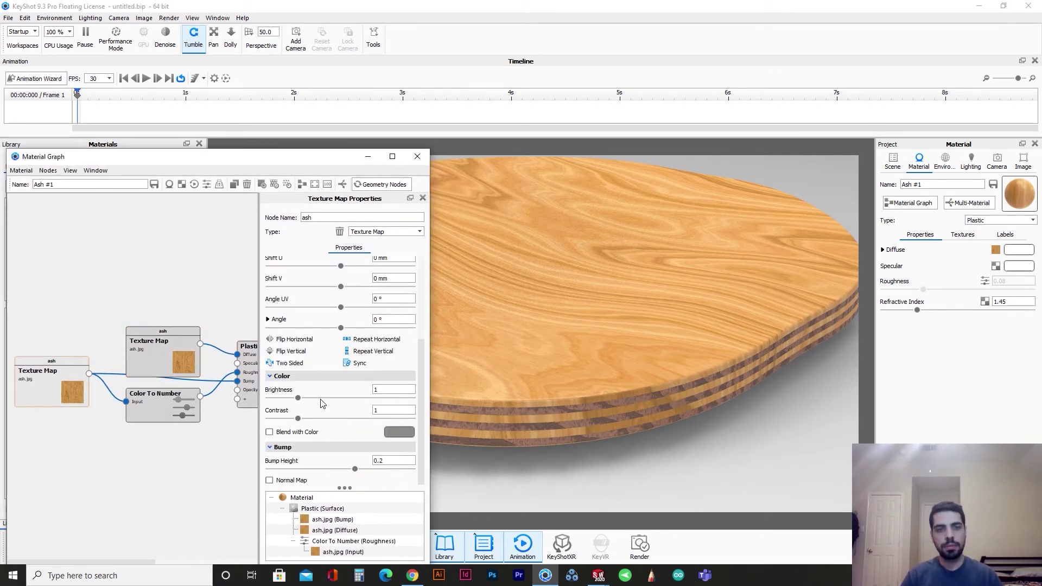
{"action": "left_click", "coordinate": [305, 435]}
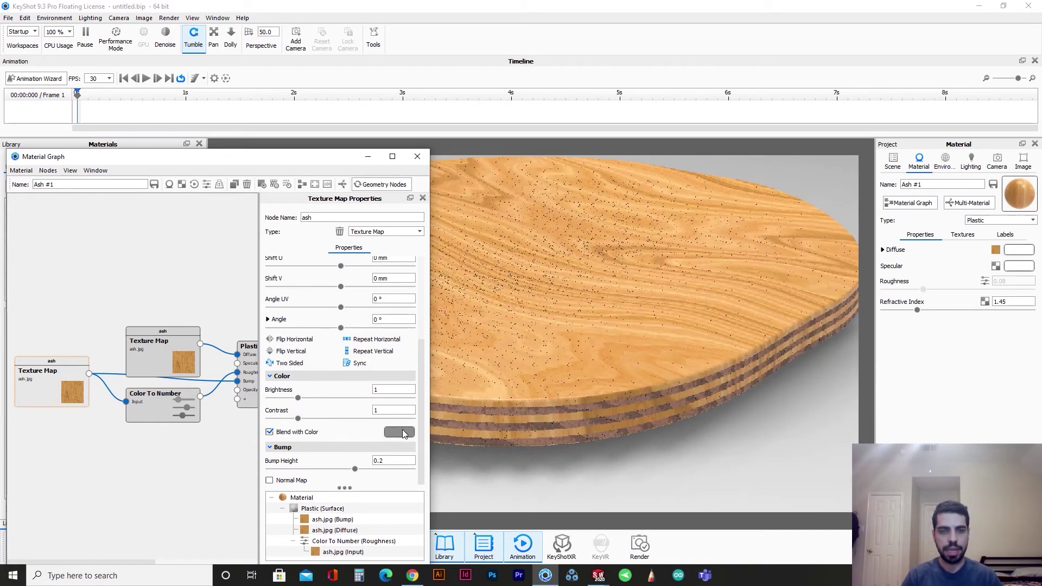
{"action": "left_click", "coordinate": [294, 434]}
{"action": "mouse_move", "coordinate": [297, 397]}
{"action": "left_mouse_down"}
{"action": "mouse_move", "coordinate": [277, 401]}
{"action": "mouse_move", "coordinate": [296, 418]}
{"action": "mouse_move", "coordinate": [270, 419]}
{"action": "mouse_move", "coordinate": [407, 419]}
{"action": "mouse_move", "coordinate": [283, 402]}
{"action": "left_mouse_up"}
{"action": "scroll", "coordinate": [279, 399], "scroll_direction": "up", "scroll_amount": 5}
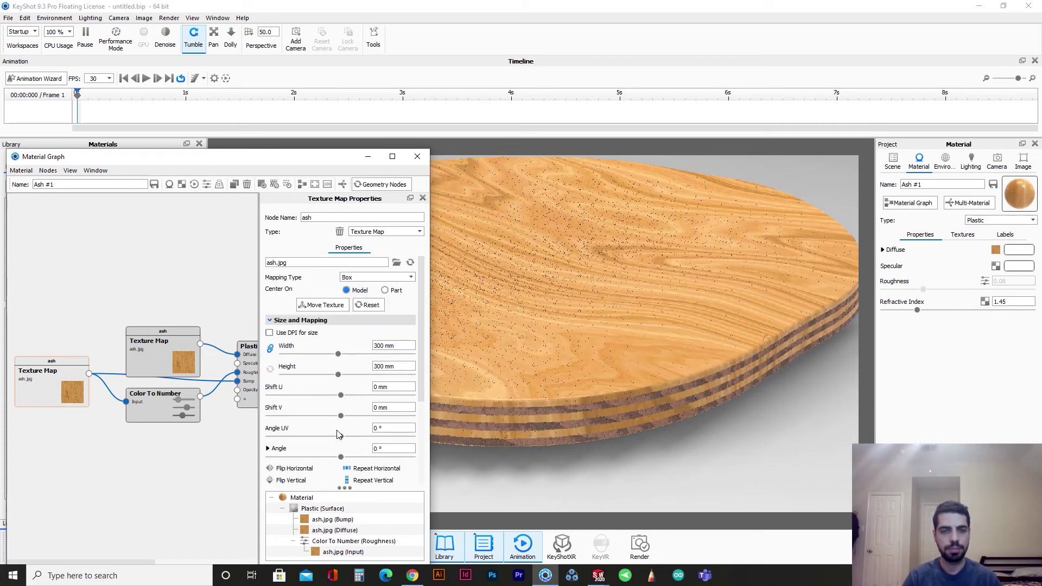
- Scale the upper ash texture map down to 200.2 mm and darken it
{"action": "left_click", "coordinate": [139, 372]}
{"action": "middle_click_drag", "start_coordinate": [195, 500], "coordinate": [164, 499]}
{"action": "left_click_drag", "start_coordinate": [338, 357], "coordinate": [321, 365]}
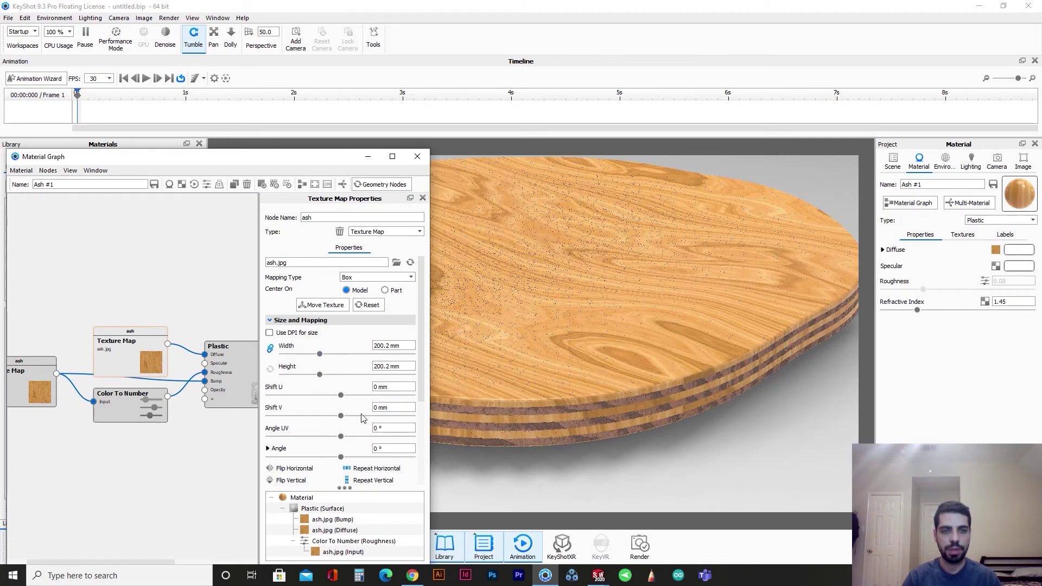
{"action": "scroll", "coordinate": [373, 462], "scroll_direction": "down", "scroll_amount": 3}
{"action": "scroll", "coordinate": [373, 463], "scroll_direction": "down", "scroll_amount": 1}
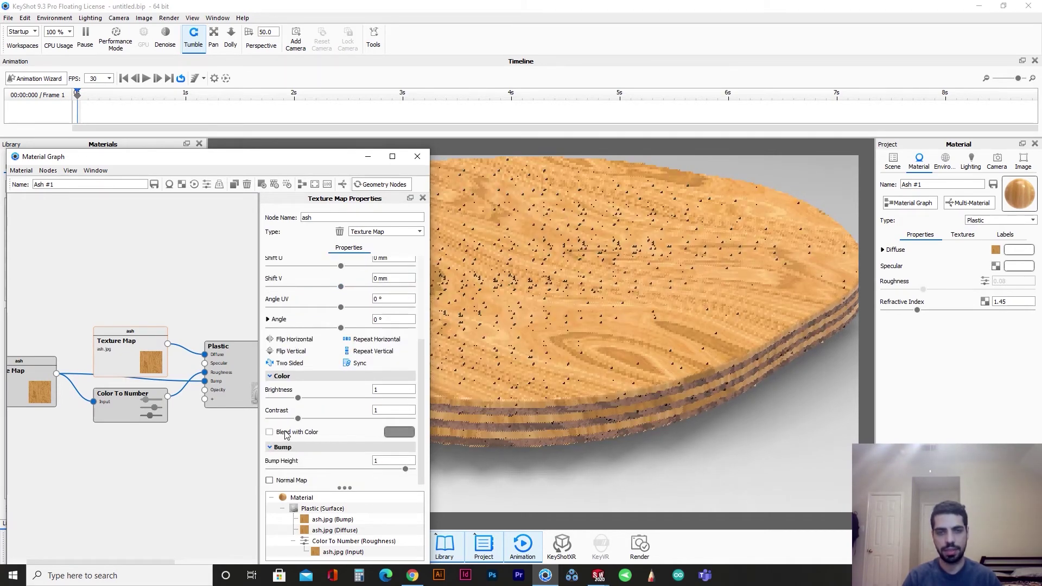
{"action": "left_click", "coordinate": [285, 433]}
{"action": "left_click", "coordinate": [285, 432]}
{"action": "left_click_drag", "start_coordinate": [298, 398], "coordinate": [288, 400]}
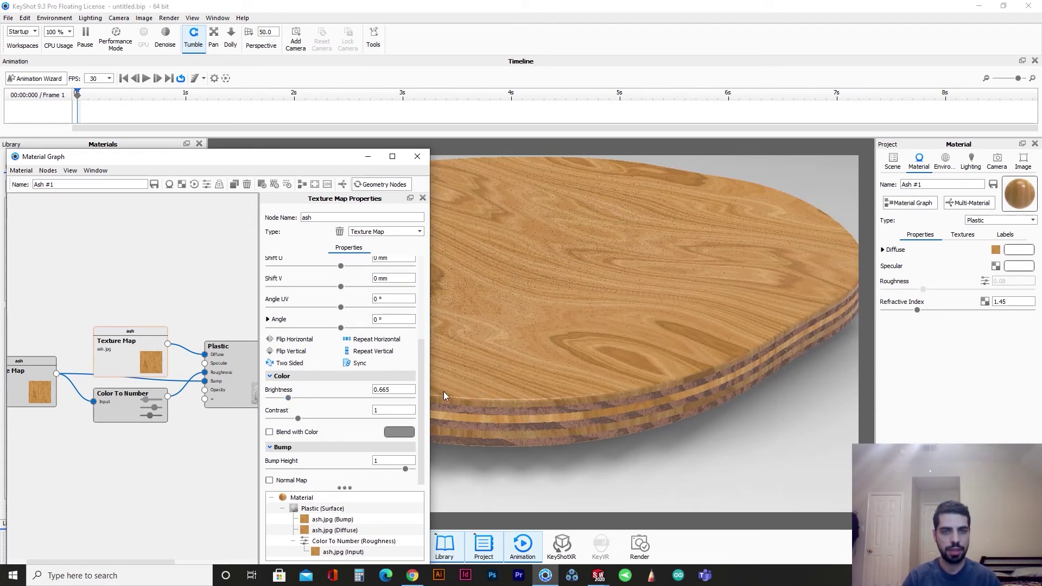
- Set the Ash #1 texture brightness to 0.75 and contrast to 0.2
{"action": "left_click", "coordinate": [404, 389]}
{"action": "type", "text": "."}
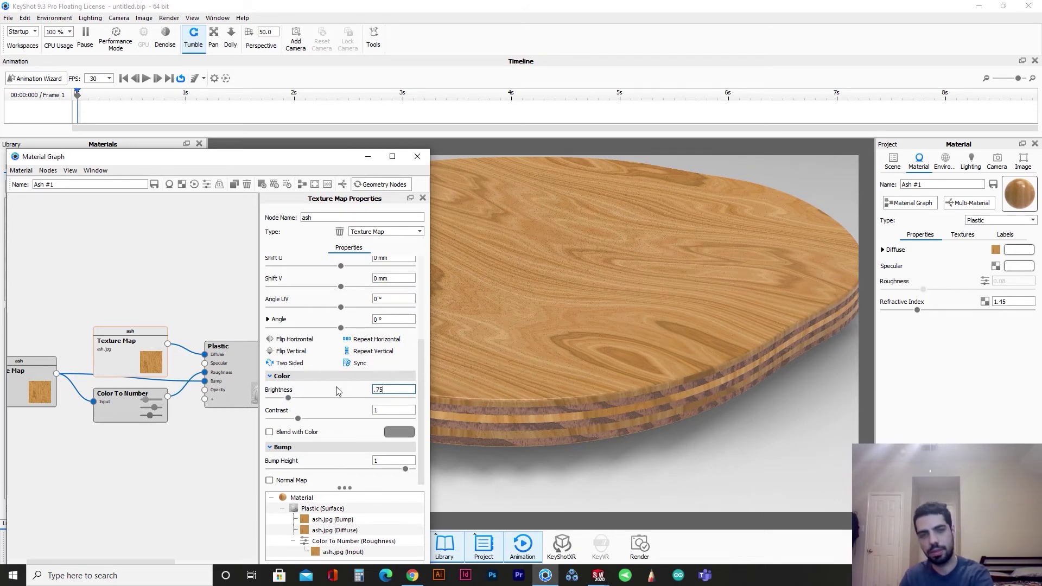
{"action": "type", "text": "75"}
{"action": "key", "text": "Return"}
{"action": "left_click", "coordinate": [388, 408]}
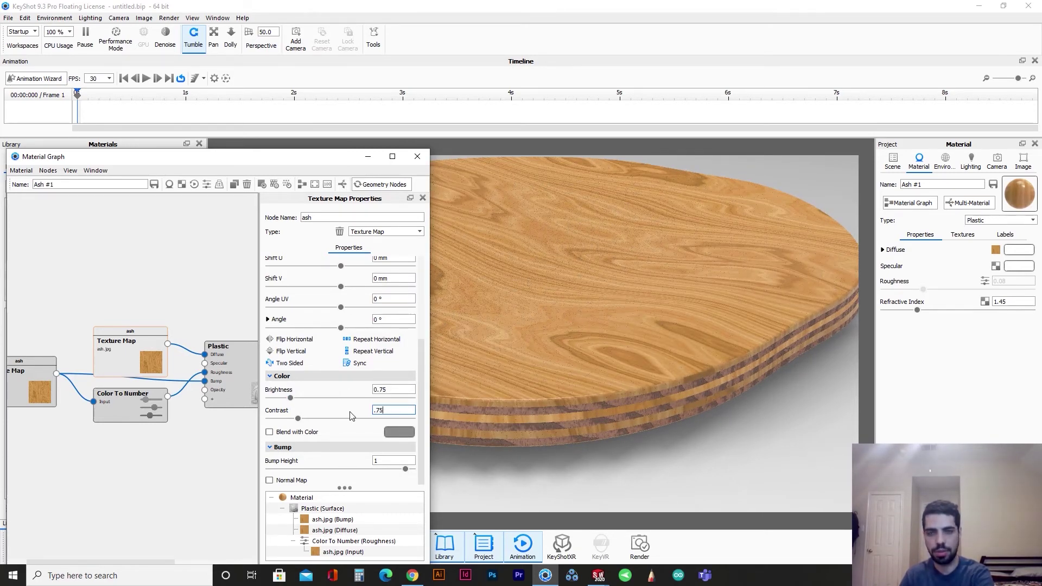
{"action": "key", "text": "Return"}
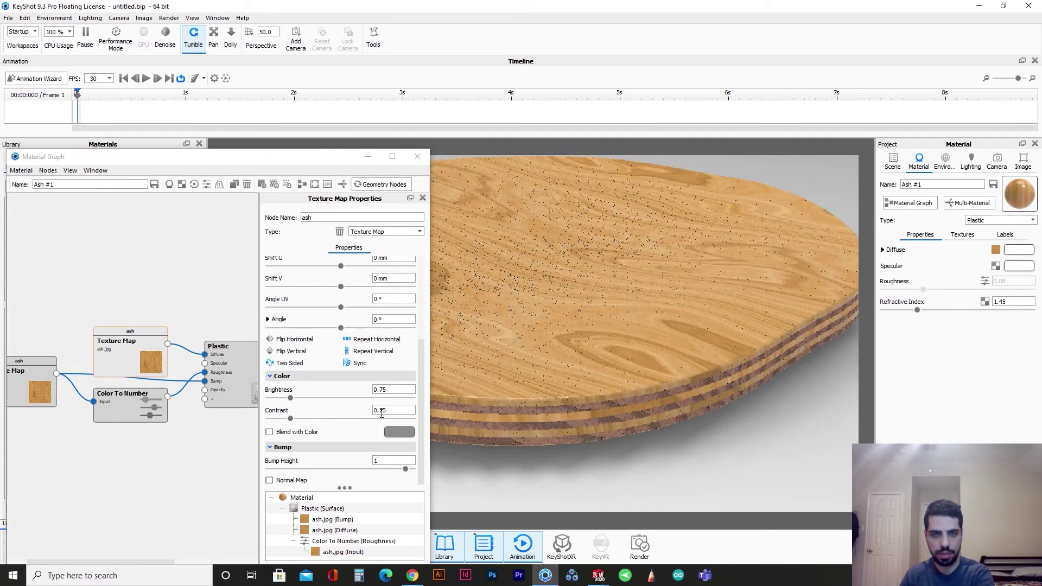
{"action": "left_click", "coordinate": [379, 411]}
{"action": "type", "text": "5"}
{"action": "key", "text": "Return"}
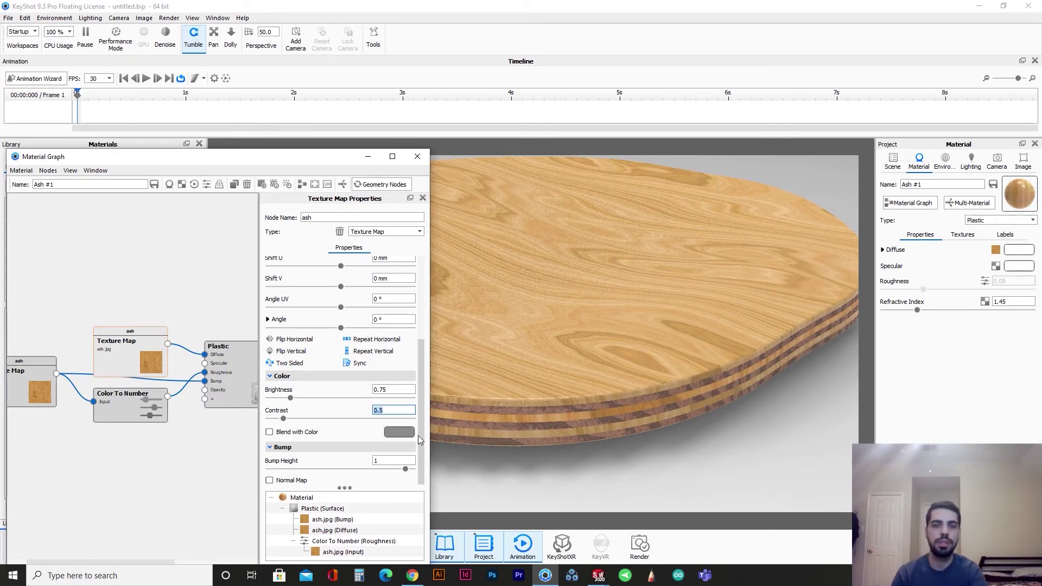
{"action": "left_click", "coordinate": [400, 412]}
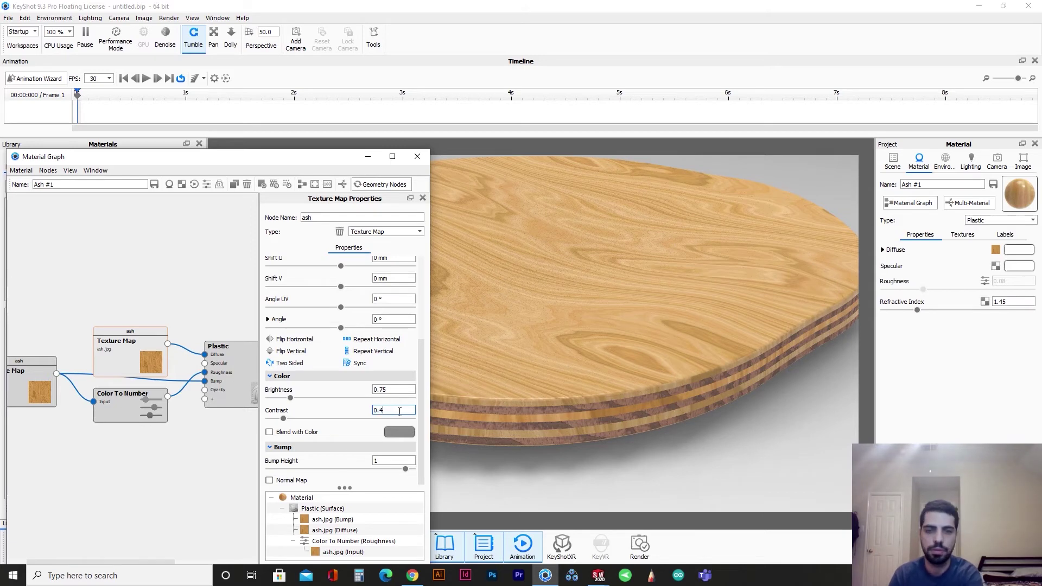
{"action": "type", "text": "4"}
{"action": "key", "text": "Return"}
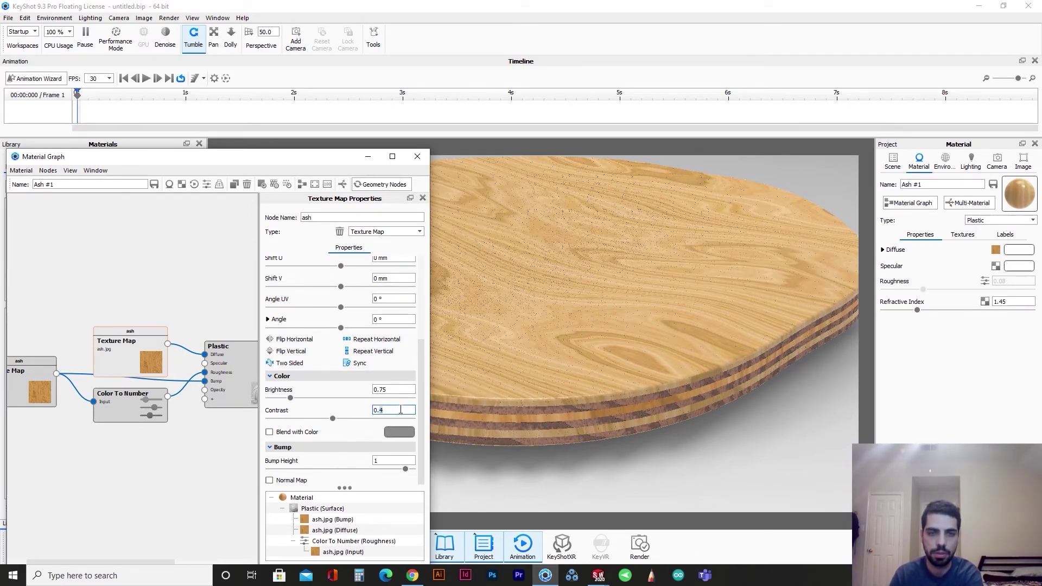
{"action": "key", "text": "BackSpace"}
{"action": "type", "text": "2"}
{"action": "key", "text": "Return"}
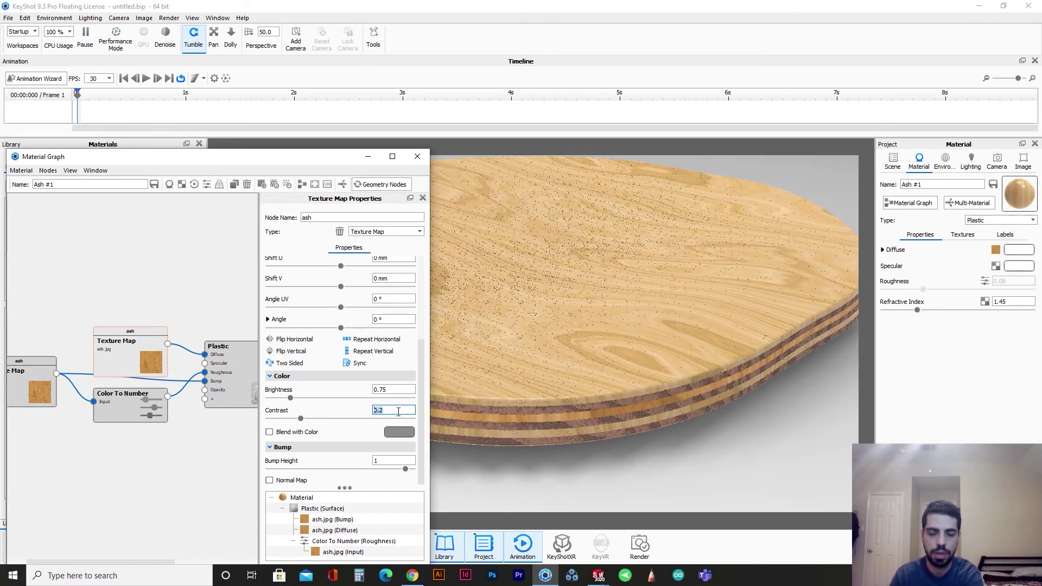
- Close the graph and pick the edge layer's ash material for editing
{"action": "left_click", "coordinate": [418, 156]}
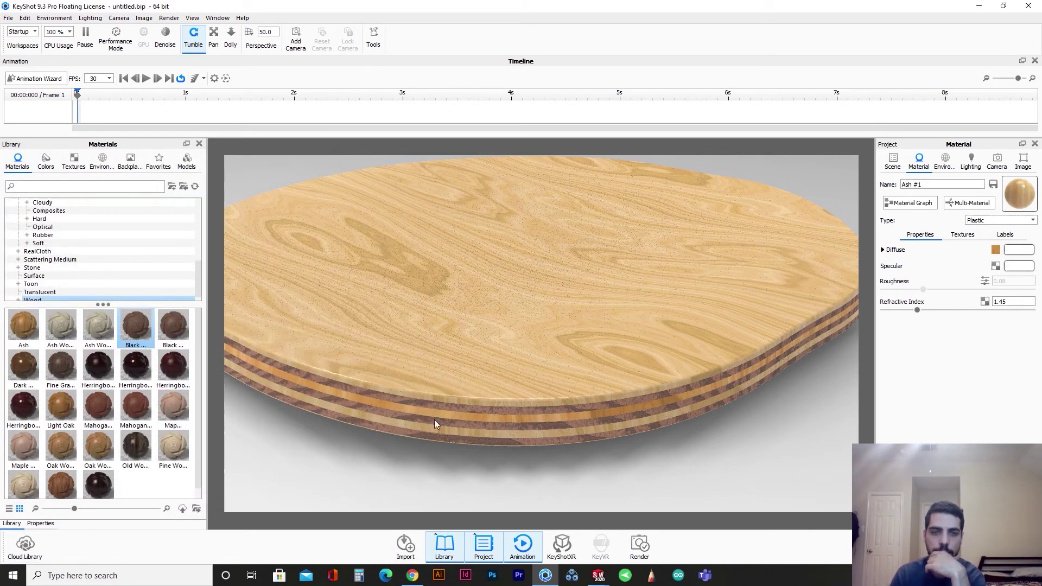
{"action": "scroll", "coordinate": [442, 414], "scroll_direction": "up", "scroll_amount": 3}
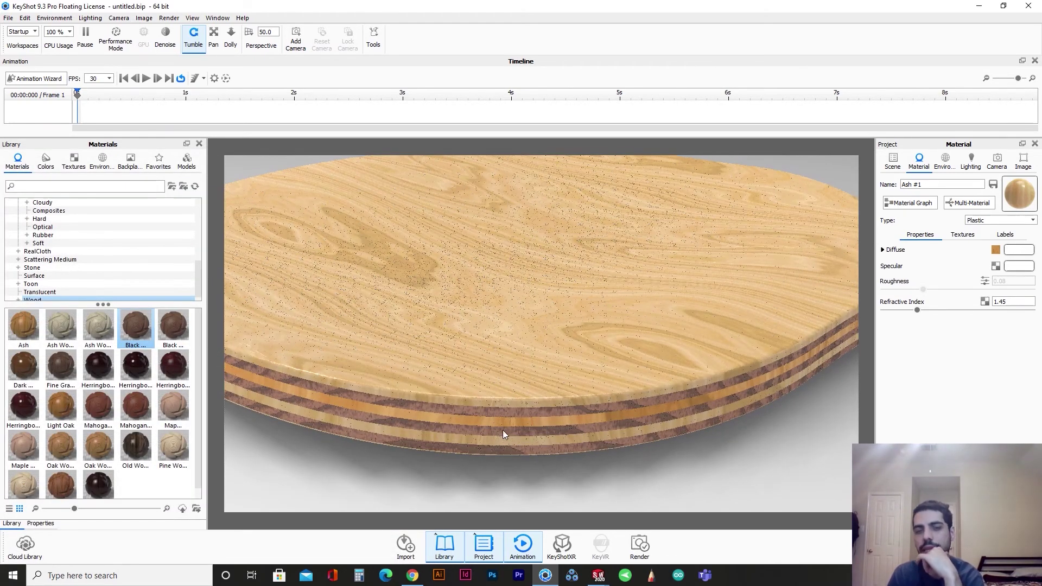
{"action": "double_click", "coordinate": [512, 424]}
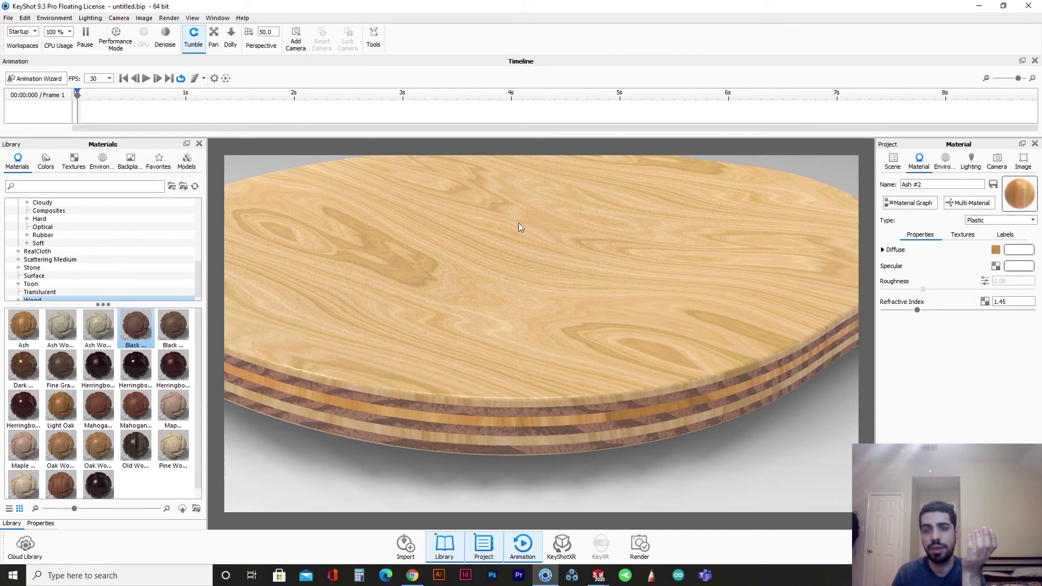
- Give the Ash #2 texture map contrast 0.2 and brightness 0.75
{"action": "left_click", "coordinate": [909, 204]}
{"action": "double_click", "coordinate": [164, 352]}
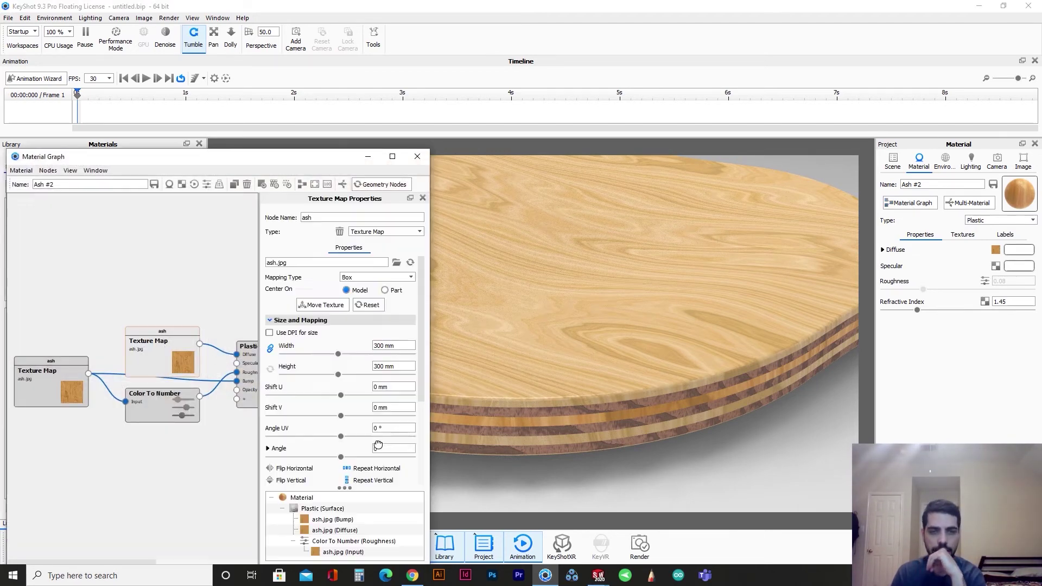
{"action": "scroll", "coordinate": [378, 445], "scroll_direction": "down", "scroll_amount": 5}
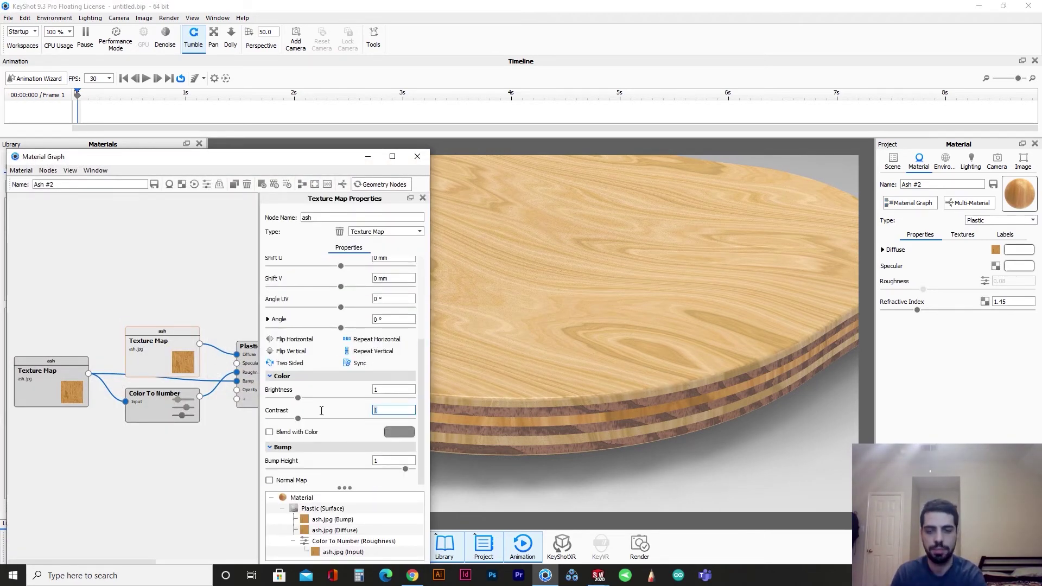
{"action": "type", "text": "0.2"}
{"action": "key", "text": "shift+Tab"}
{"action": "type", "text": "0.75"}
{"action": "key", "text": "Return"}
- Shrink the Ash #2 texture to 79.1 mm and close the Material Graph
{"action": "scroll", "coordinate": [401, 365], "scroll_direction": "up", "scroll_amount": 3}
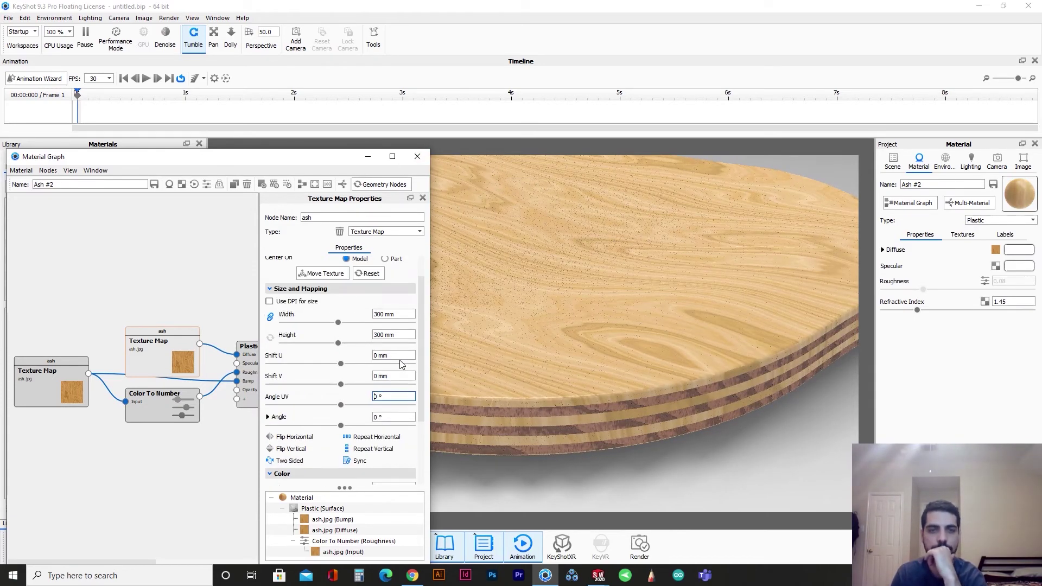
{"action": "scroll", "coordinate": [402, 364], "scroll_direction": "up", "scroll_amount": 1}
{"action": "mouse_move", "coordinate": [339, 356]}
{"action": "left_mouse_down"}
{"action": "mouse_move", "coordinate": [290, 360]}
{"action": "mouse_move", "coordinate": [302, 361]}
{"action": "left_mouse_up"}
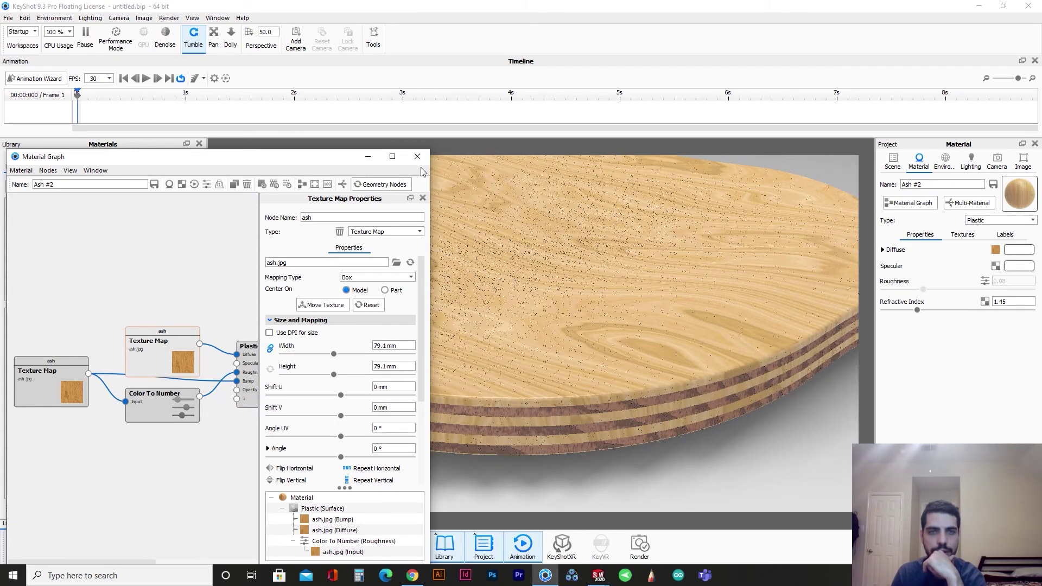
{"action": "left_click", "coordinate": [515, 475]}
- Enlarge the Ash #3 layer's texture map to 361.5 mm and close the graph
{"action": "right_click", "coordinate": [502, 441]}
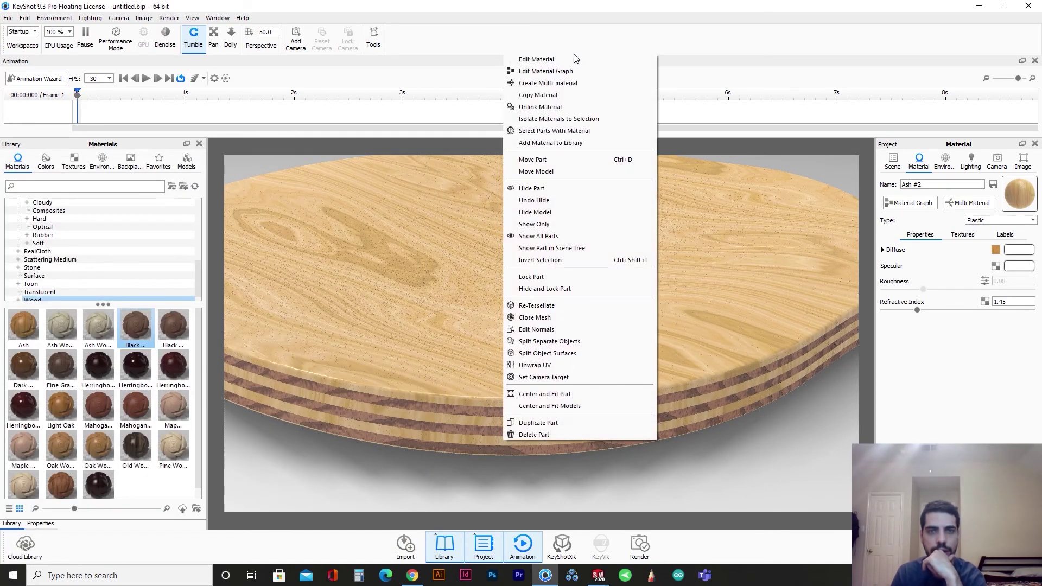
{"action": "left_click", "coordinate": [566, 107]}
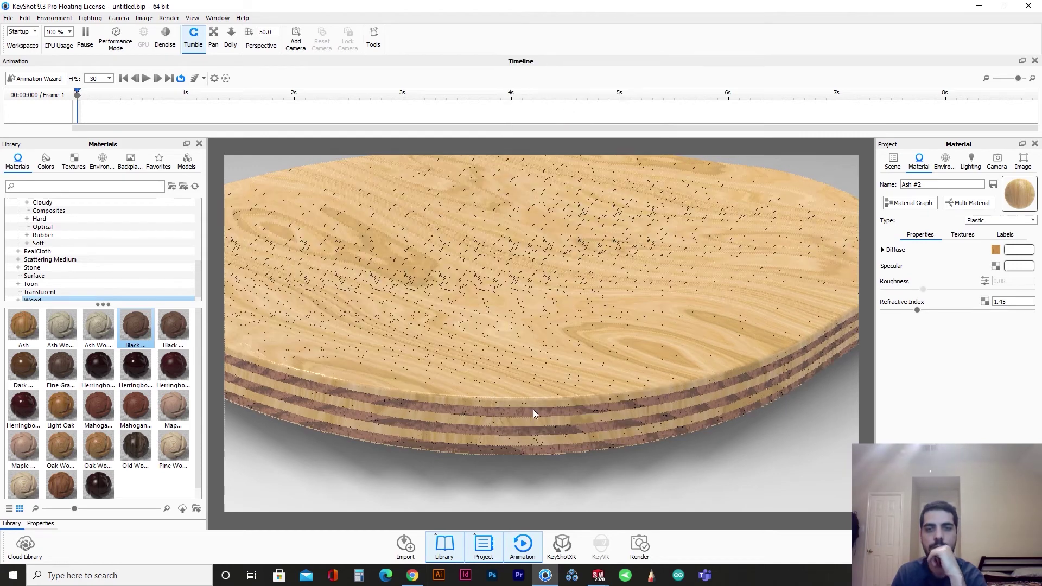
{"action": "left_click", "coordinate": [910, 203]}
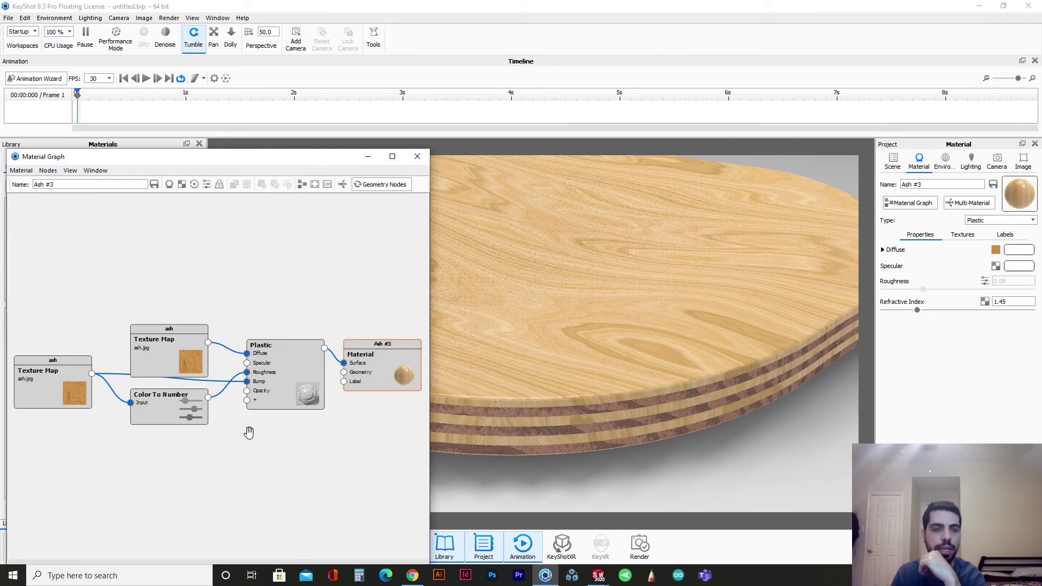
{"action": "double_click", "coordinate": [181, 362]}
{"action": "left_click_drag", "start_coordinate": [335, 354], "coordinate": [377, 354]}
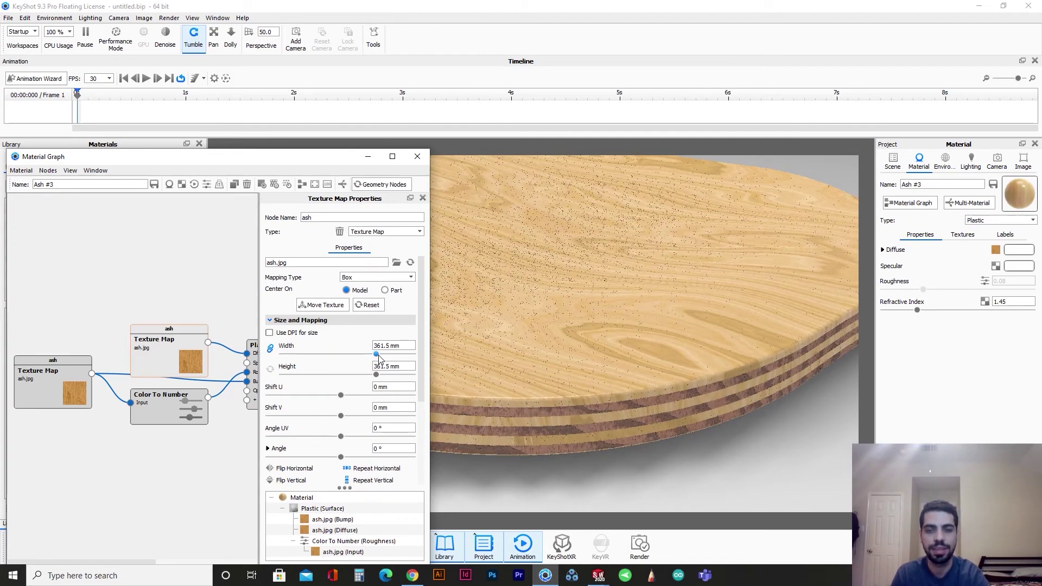
{"action": "left_click", "coordinate": [418, 157]}
- Open the Wood (Advanced) node of the Black Walnut Wood Rough #1 material
{"action": "left_click_drag", "start_coordinate": [526, 365], "coordinate": [473, 429]}
{"action": "left_click", "coordinate": [412, 576]}
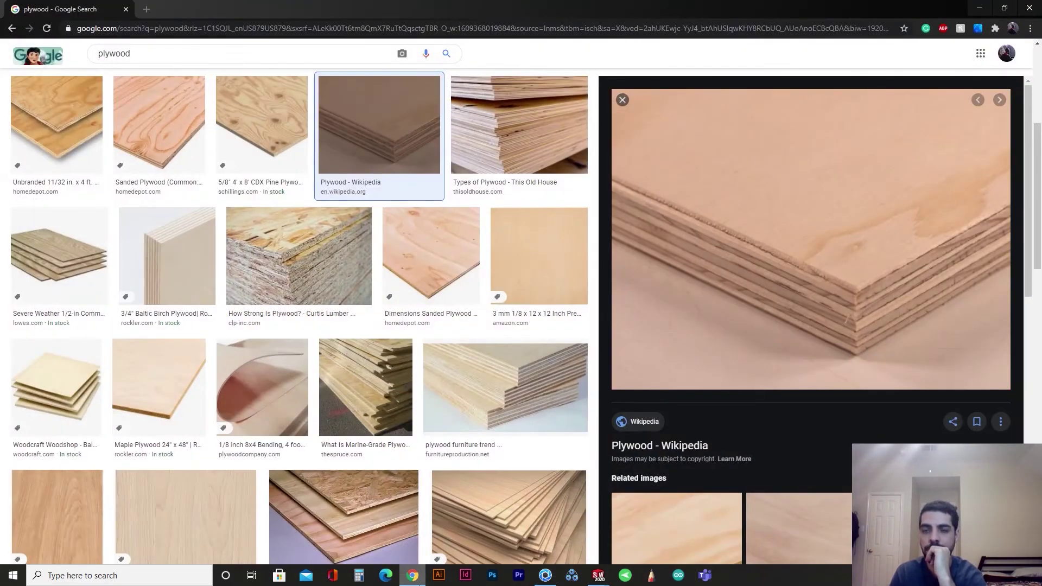
{"action": "key", "text": "alt+Tab"}
{"action": "double_click", "coordinate": [457, 418]}
{"action": "left_click", "coordinate": [911, 202]}
{"action": "left_click_drag", "start_coordinate": [156, 382], "coordinate": [146, 417]}
{"action": "double_click", "coordinate": [66, 386]}
- Try a lighter Winter grain colour for the walnut, discard it, and close the Material Graph
{"action": "scroll", "coordinate": [355, 482], "scroll_direction": "down", "scroll_amount": 4}
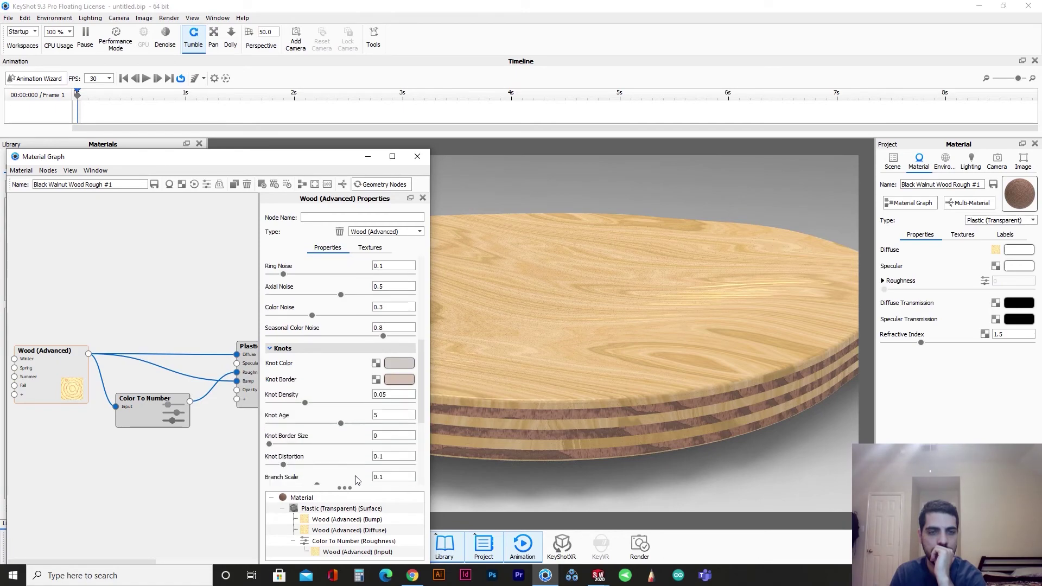
{"action": "scroll", "coordinate": [358, 412], "scroll_direction": "up", "scroll_amount": 6}
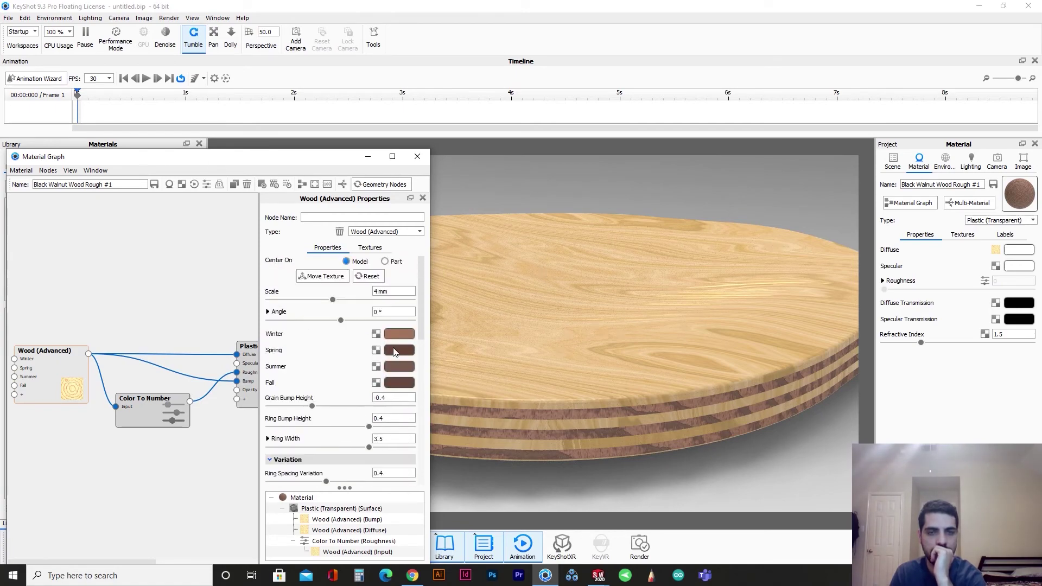
{"action": "left_click", "coordinate": [413, 575]}
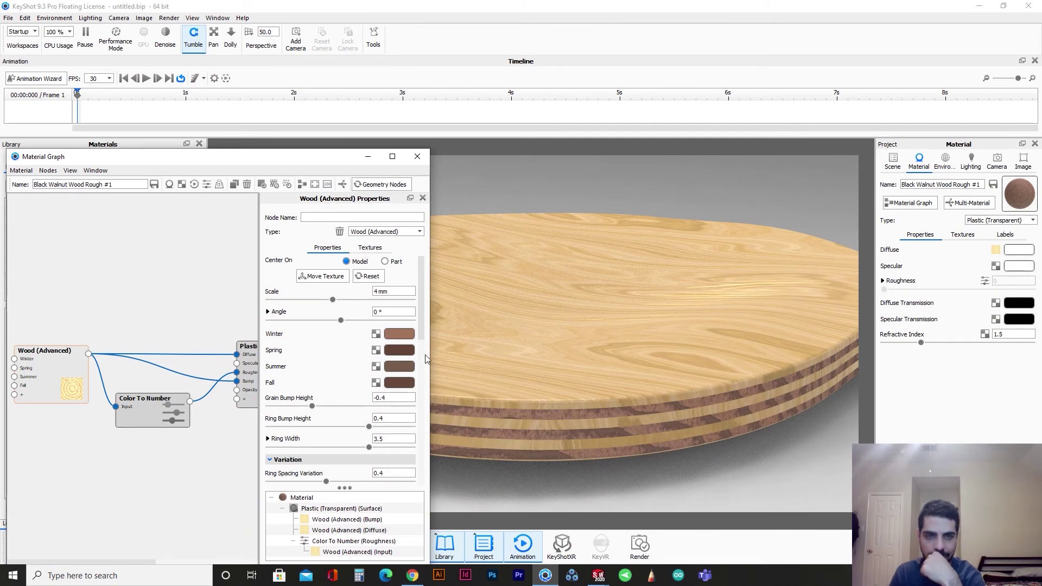
{"action": "left_click", "coordinate": [406, 333]}
{"action": "left_click", "coordinate": [325, 234]}
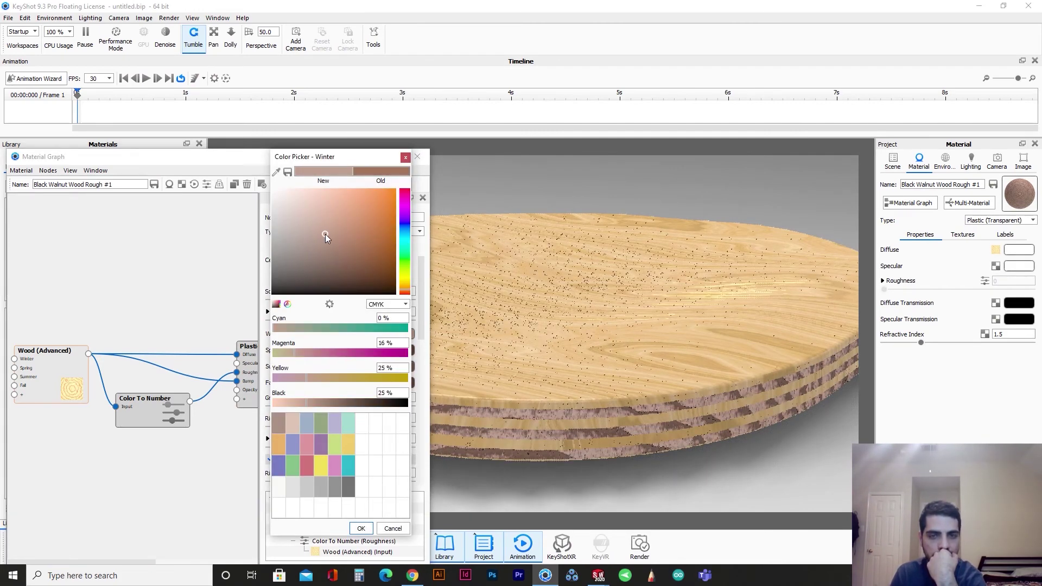
{"action": "mouse_move", "coordinate": [337, 211]}
{"action": "left_mouse_down"}
{"action": "mouse_move", "coordinate": [349, 191]}
{"action": "mouse_move", "coordinate": [321, 191]}
{"action": "left_mouse_up"}
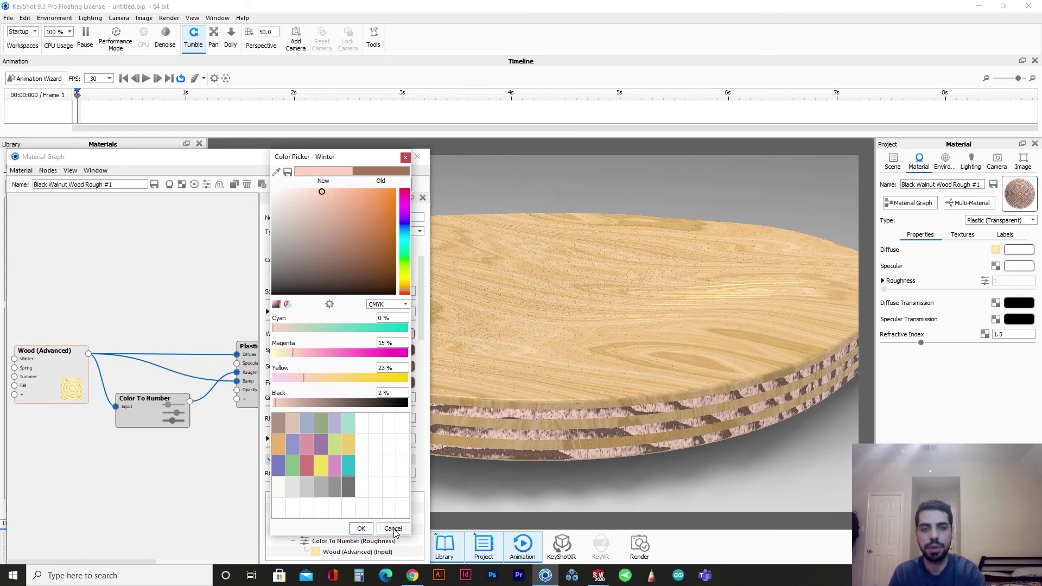
{"action": "left_click", "coordinate": [361, 528]}
{"action": "scroll", "coordinate": [396, 386], "scroll_direction": "down", "scroll_amount": 3}
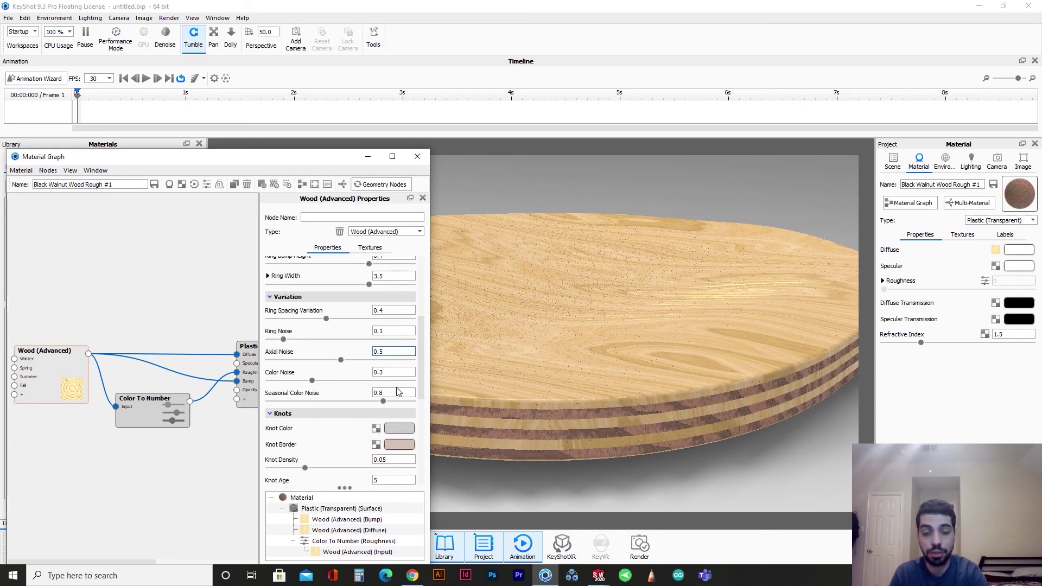
{"action": "scroll", "coordinate": [397, 392], "scroll_direction": "down", "scroll_amount": 4}
{"action": "scroll", "coordinate": [297, 367], "scroll_direction": "down", "scroll_amount": 4}
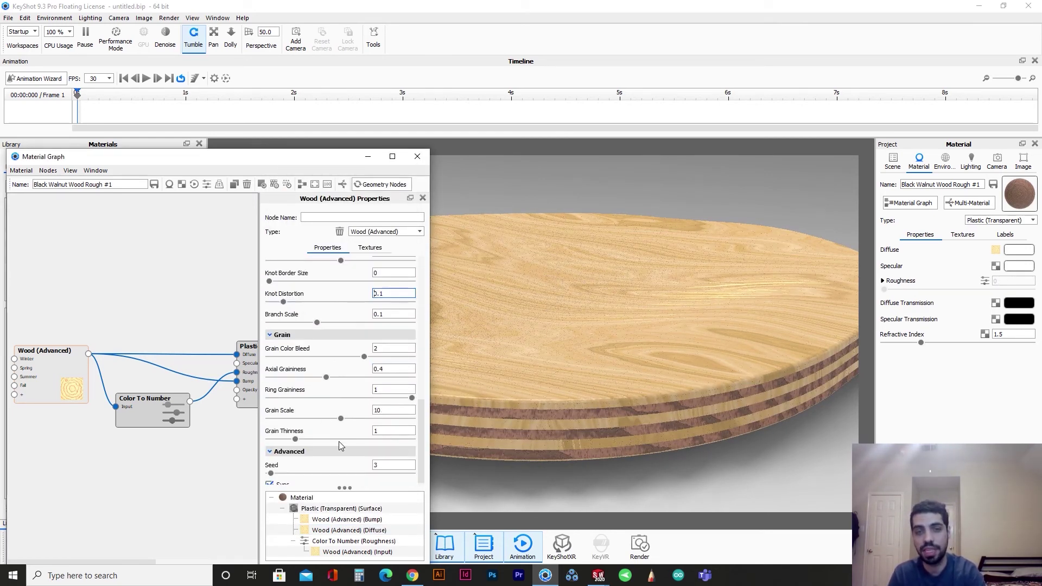
{"action": "left_click", "coordinate": [416, 158]}
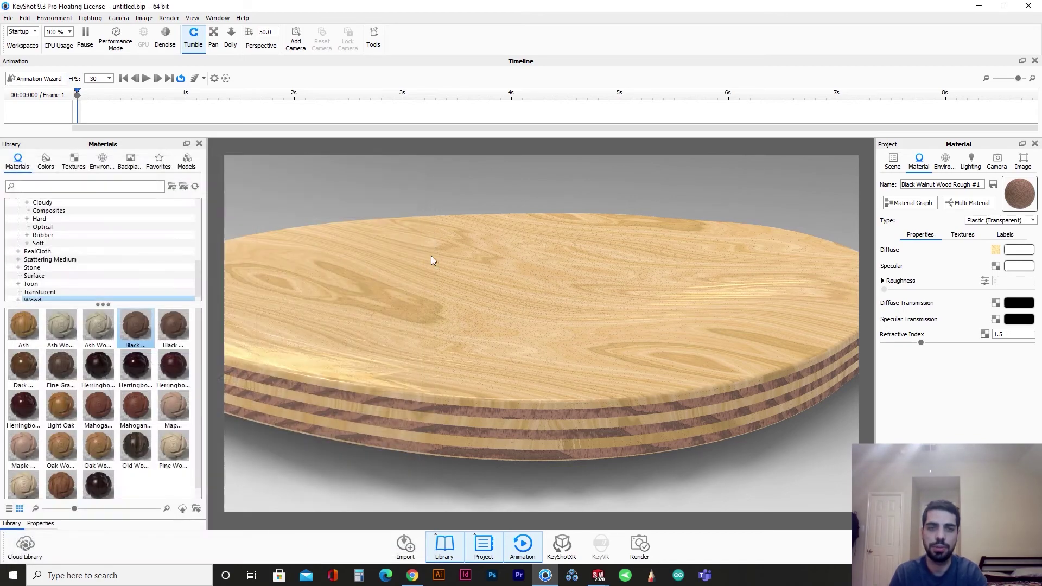
- Tumble to view the whole board from higher up and bring the plywood image results back
{"action": "left_click_drag", "start_coordinate": [459, 370], "coordinate": [454, 402]}
{"action": "scroll", "coordinate": [455, 399], "scroll_direction": "down", "scroll_amount": 5}
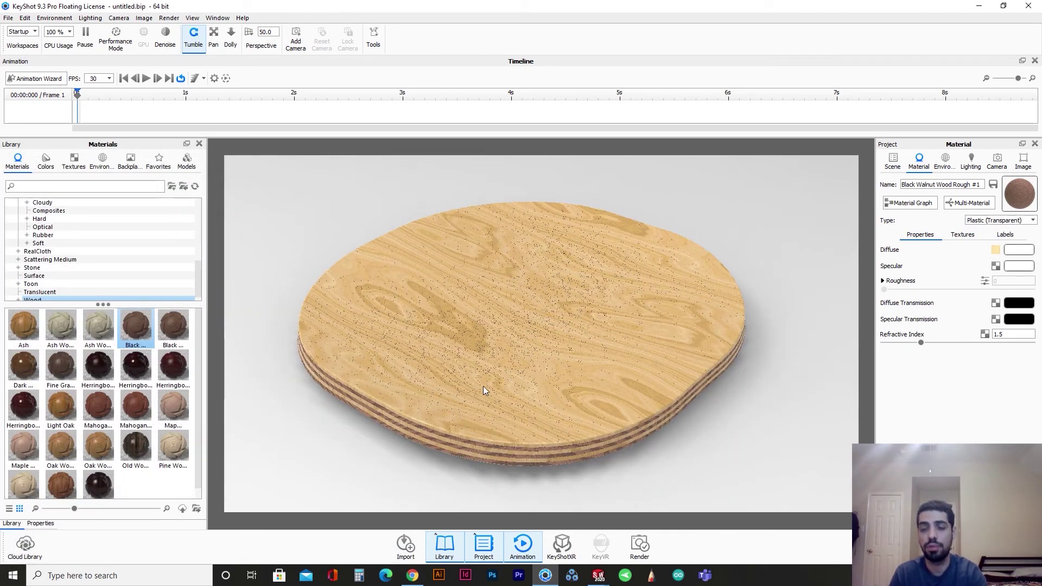
{"action": "left_click", "coordinate": [413, 576]}
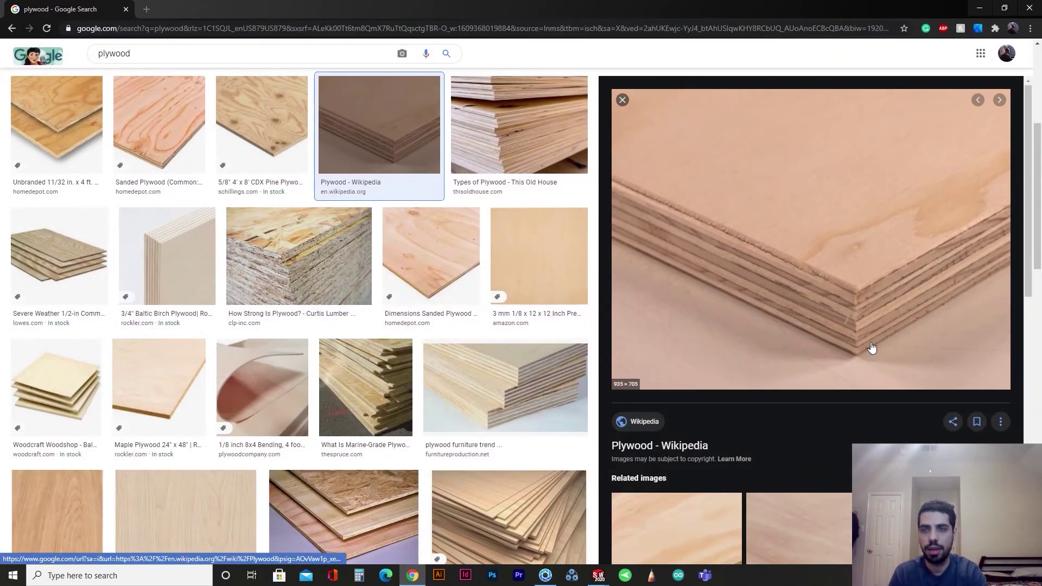
{"action": "left_click", "coordinate": [980, 8]}
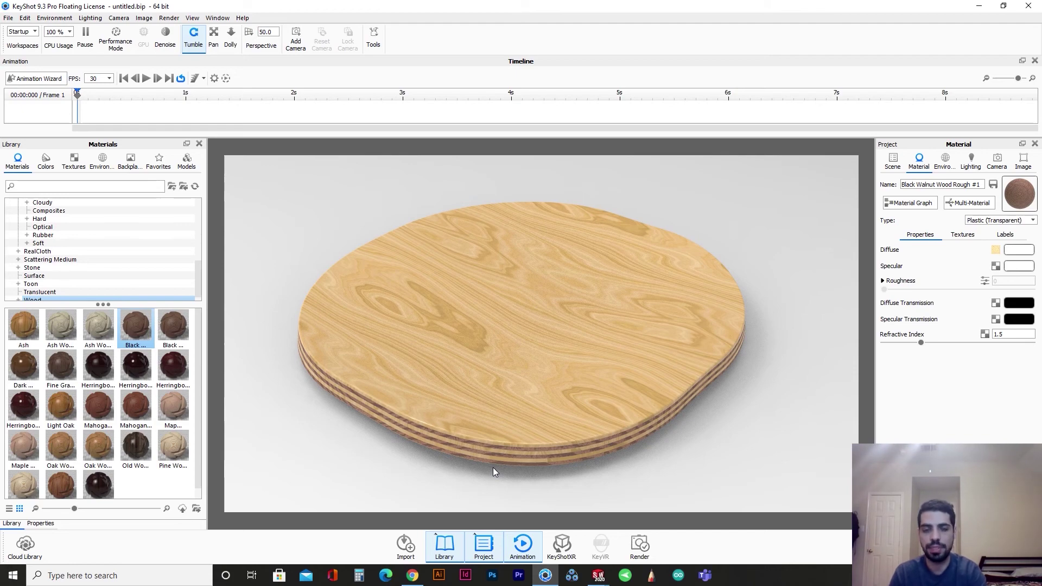
{"action": "left_click", "coordinate": [413, 574]}
- Preview the Plywood vs. OSB, marine hydrotech, pontoon decking and 1/8" plywood photos, then minimise the browser
{"action": "scroll", "coordinate": [550, 333], "scroll_direction": "down", "scroll_amount": 5}
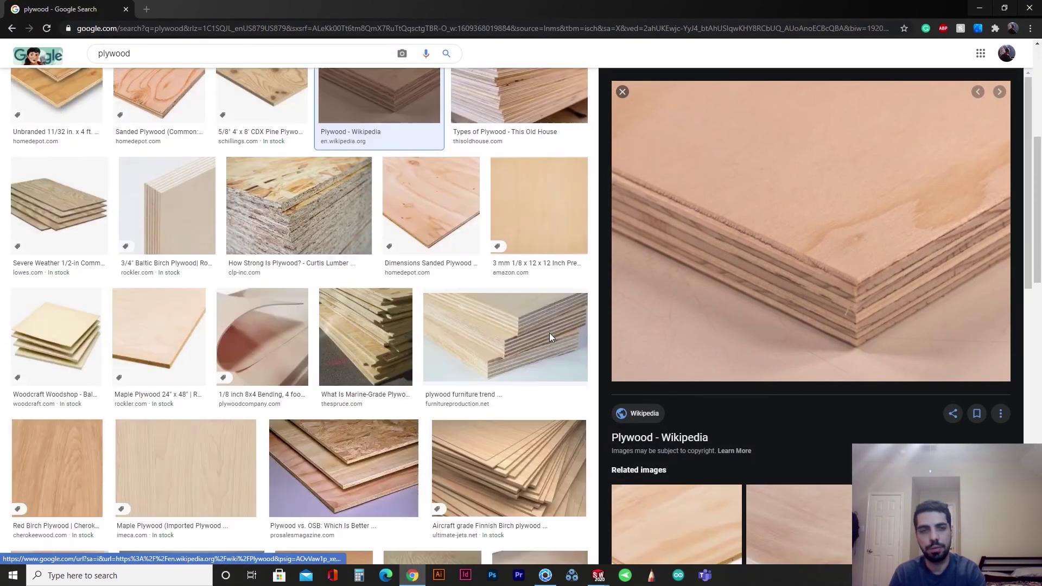
{"action": "left_click", "coordinate": [362, 348]}
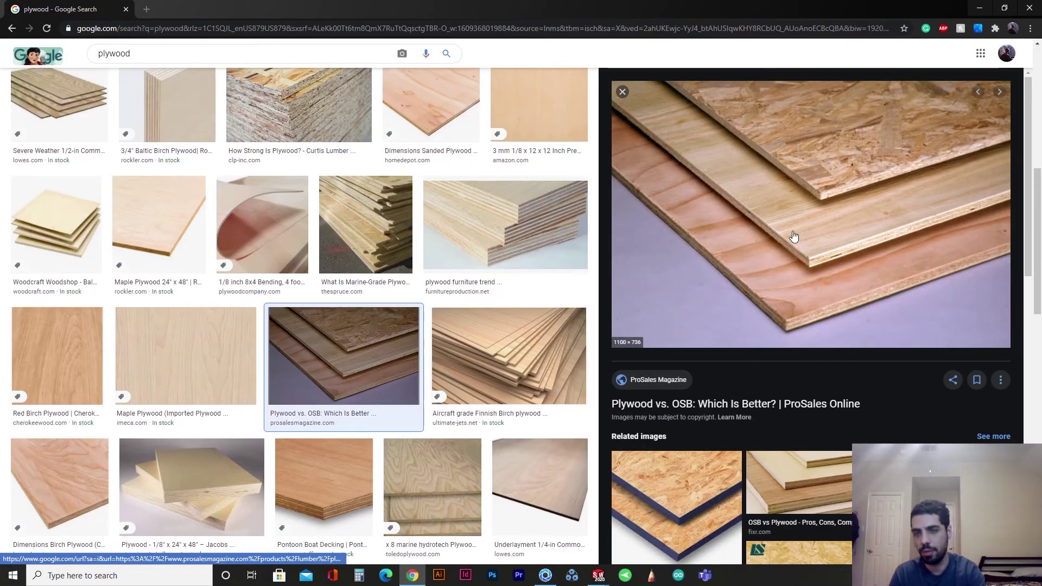
{"action": "scroll", "coordinate": [423, 380], "scroll_direction": "down", "scroll_amount": 3}
{"action": "left_click", "coordinate": [418, 342]}
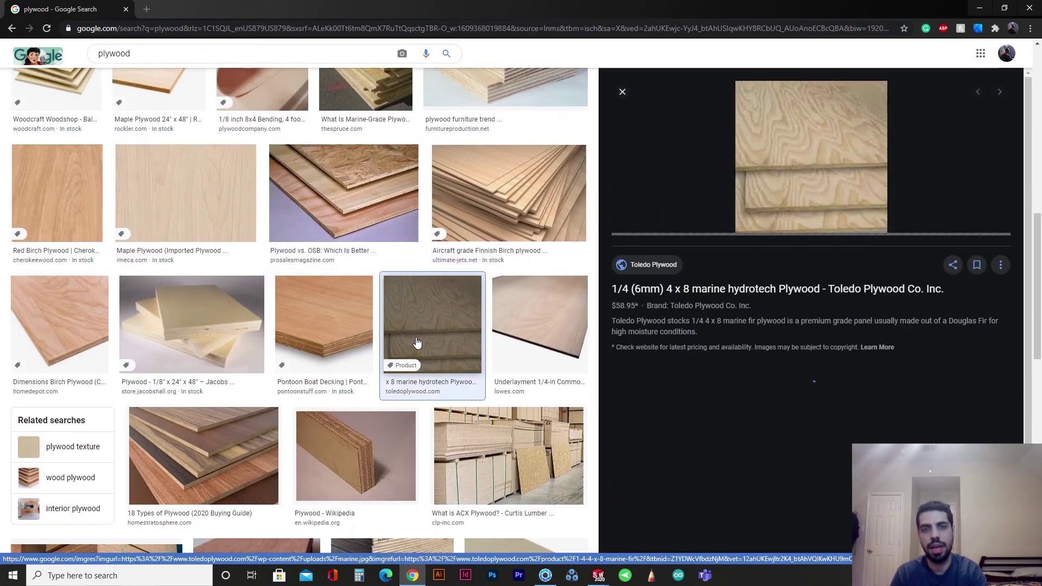
{"action": "left_click", "coordinate": [350, 347]}
{"action": "left_click", "coordinate": [200, 344]}
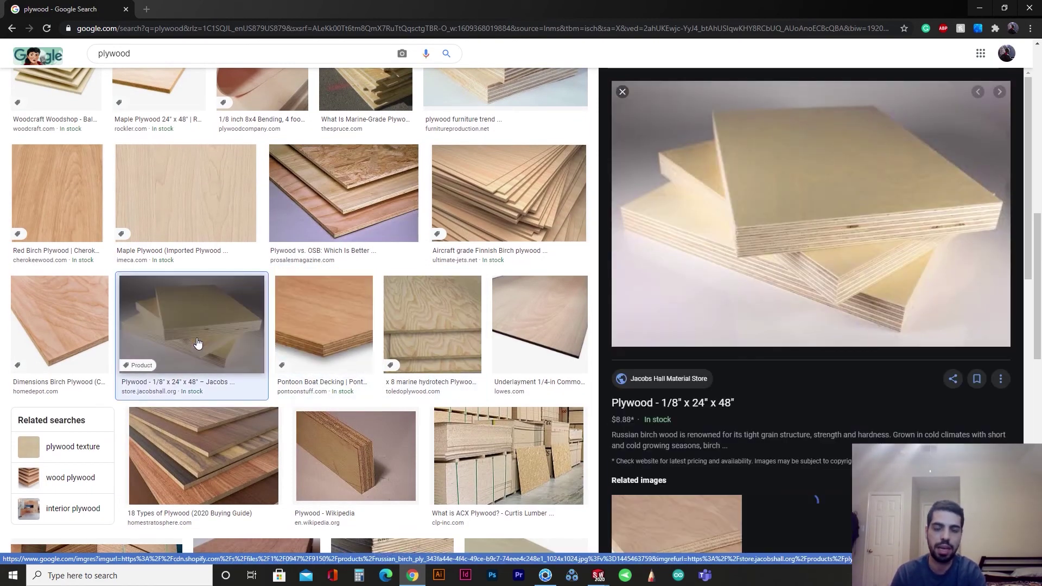
{"action": "scroll", "coordinate": [201, 345], "scroll_direction": "up", "scroll_amount": 10}
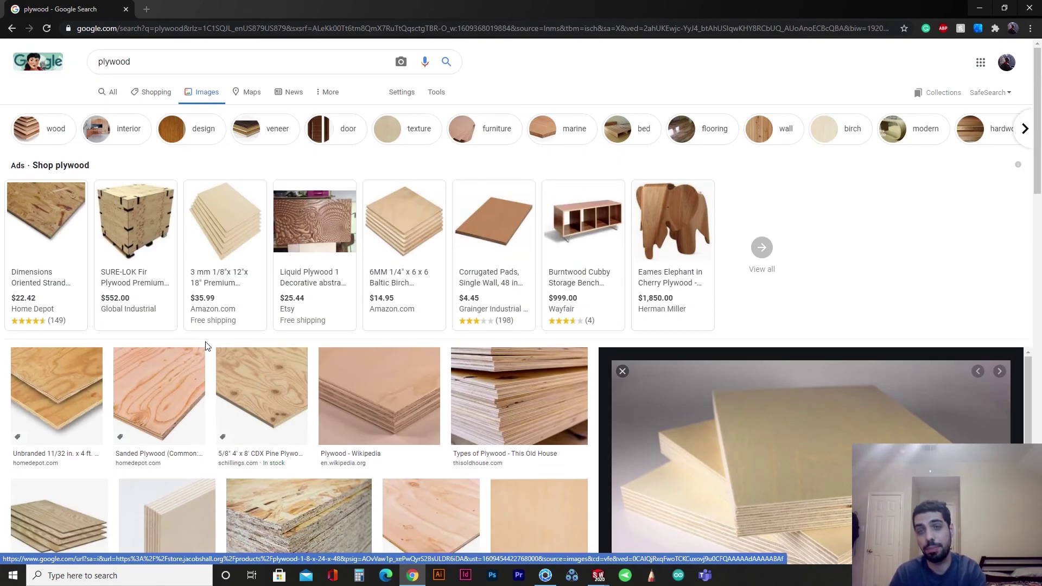
{"action": "mouse_move", "coordinate": [667, 242]}
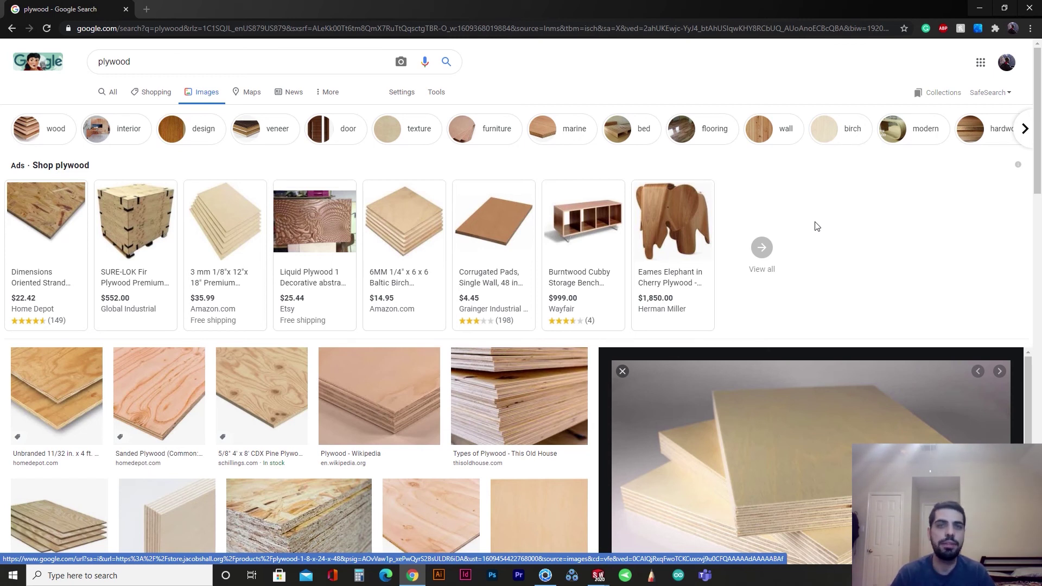
{"action": "left_click", "coordinate": [979, 8]}
{"action": "mouse_move", "coordinate": [598, 575]}
{"action": "left_click", "coordinate": [519, 530]}
{"action": "scroll", "coordinate": [505, 478], "scroll_direction": "down", "scroll_amount": 5}
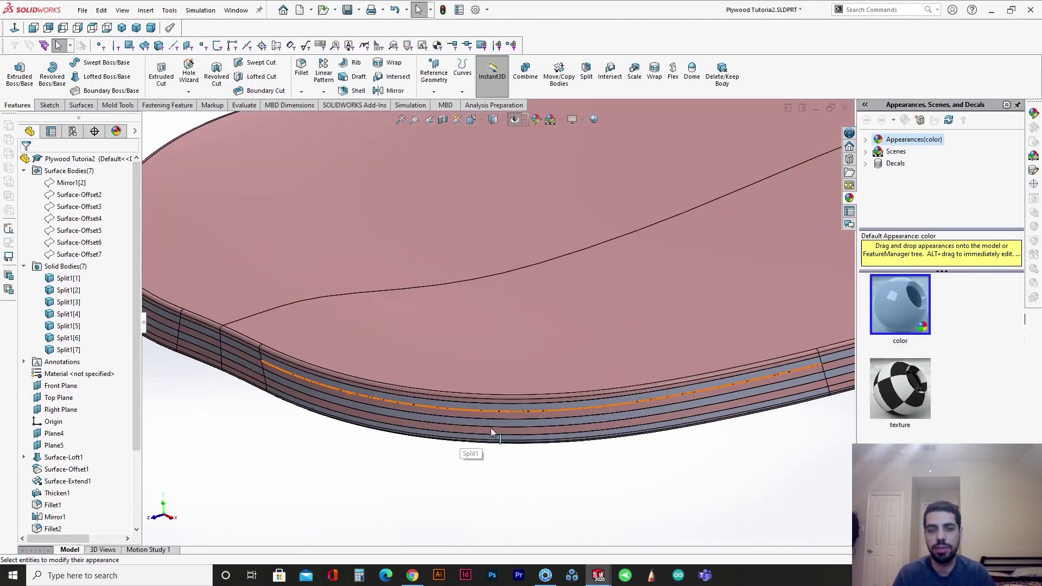
{"action": "scroll", "coordinate": [519, 356], "scroll_direction": "up", "scroll_amount": 5}
{"action": "scroll", "coordinate": [521, 365], "scroll_direction": "down", "scroll_amount": 8}
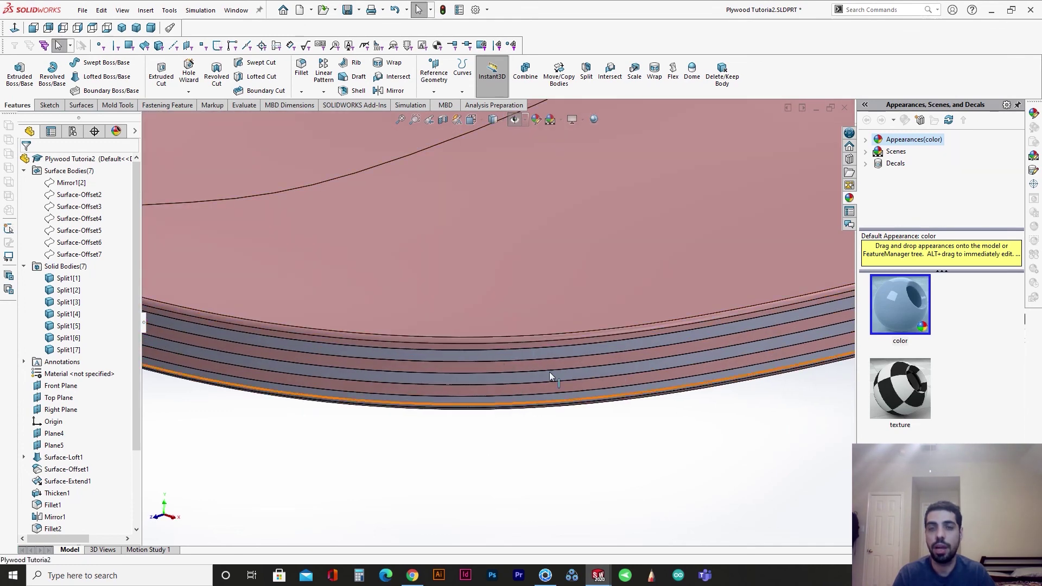
{"action": "mouse_move", "coordinate": [598, 575]}
{"action": "left_click", "coordinate": [623, 540]}
{"action": "scroll", "coordinate": [505, 449], "scroll_direction": "up", "scroll_amount": 5}
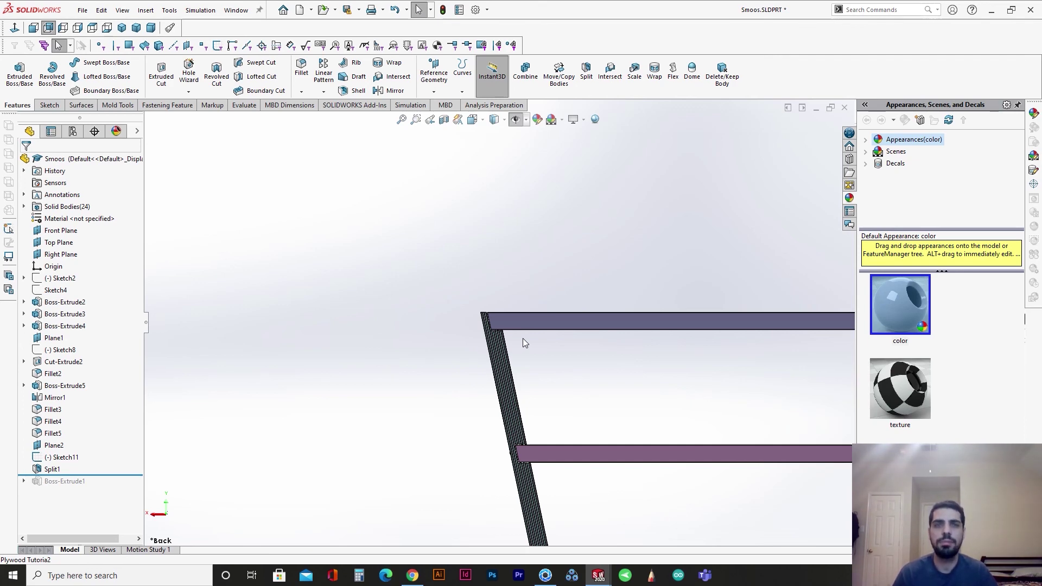
{"action": "left_click", "coordinate": [413, 576]}
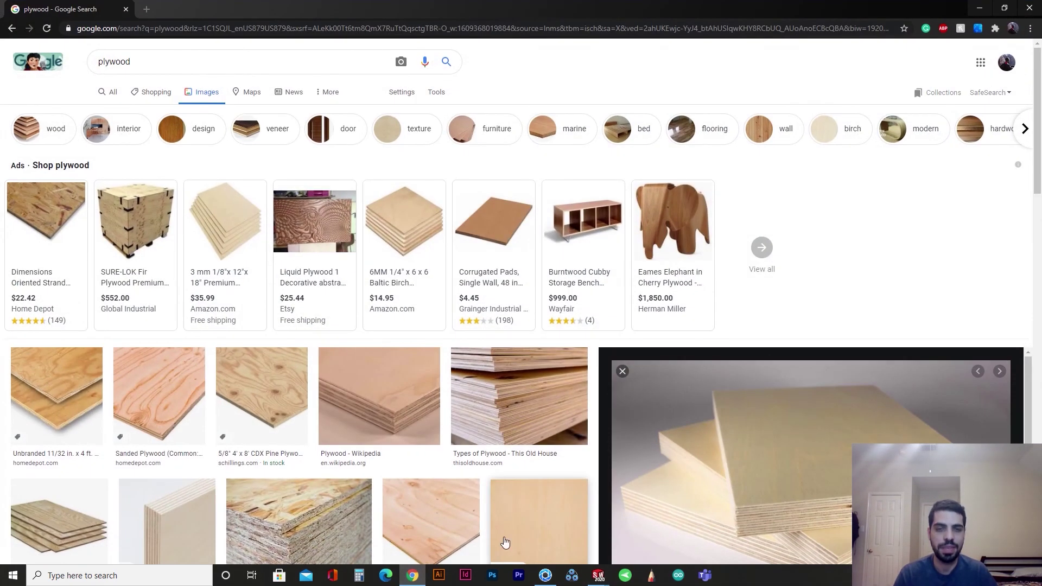
{"action": "left_click", "coordinate": [545, 575]}
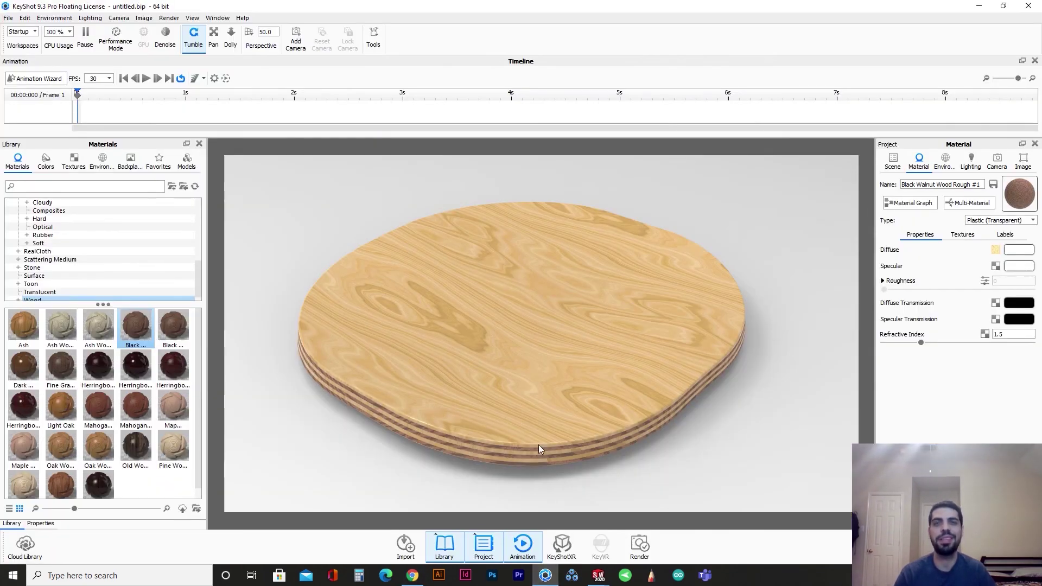